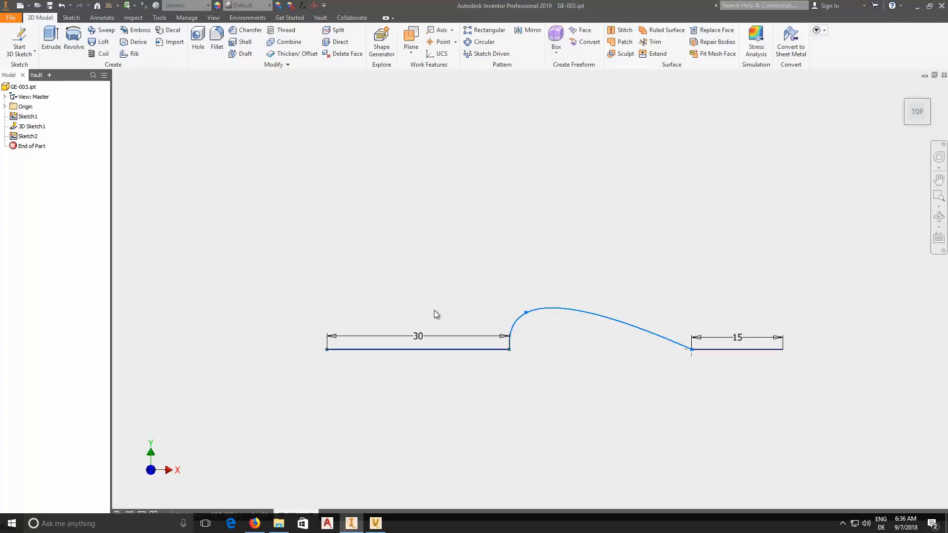
{"action": "double_click", "coordinate": [421, 340]}
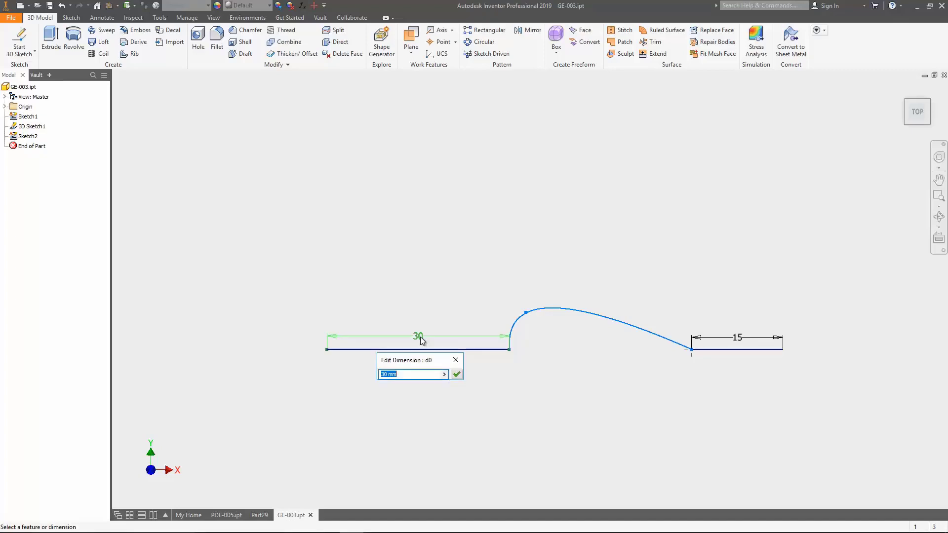
{"action": "type", "text": "20"}
{"action": "key", "text": "Return"}
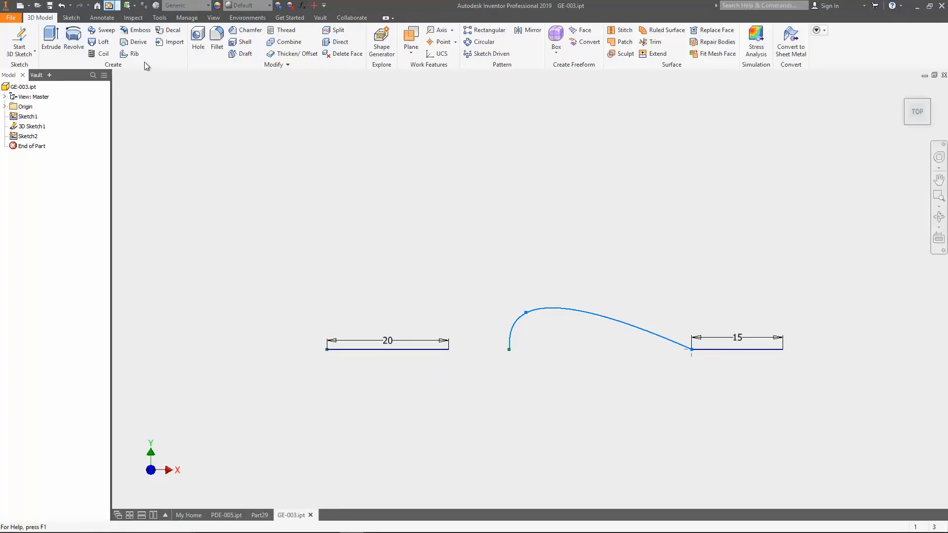
{"action": "left_click", "coordinate": [62, 6]}
- Revert the line length to 30, then dimension the 3D Sketch1 spline, keeping its 35.604 length
{"action": "left_click", "coordinate": [62, 6]}
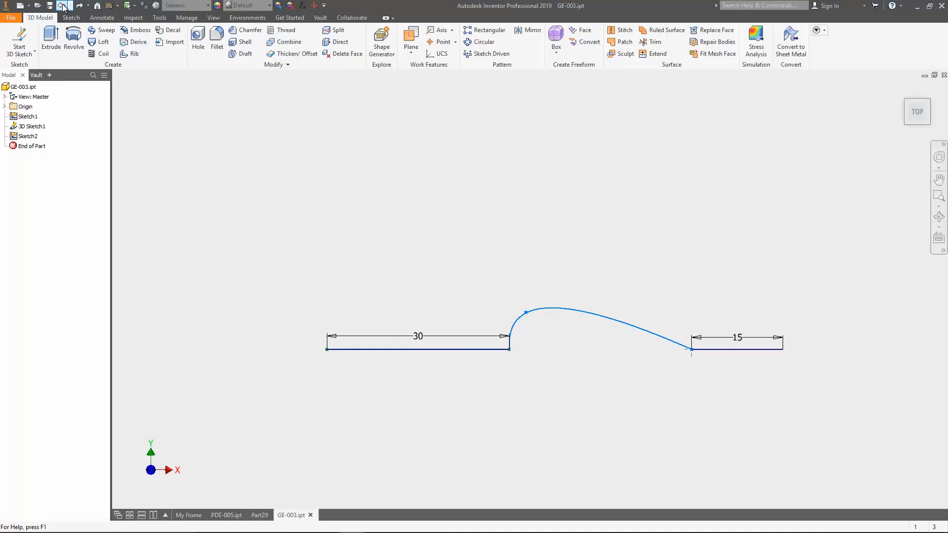
{"action": "right_click", "coordinate": [29, 127]}
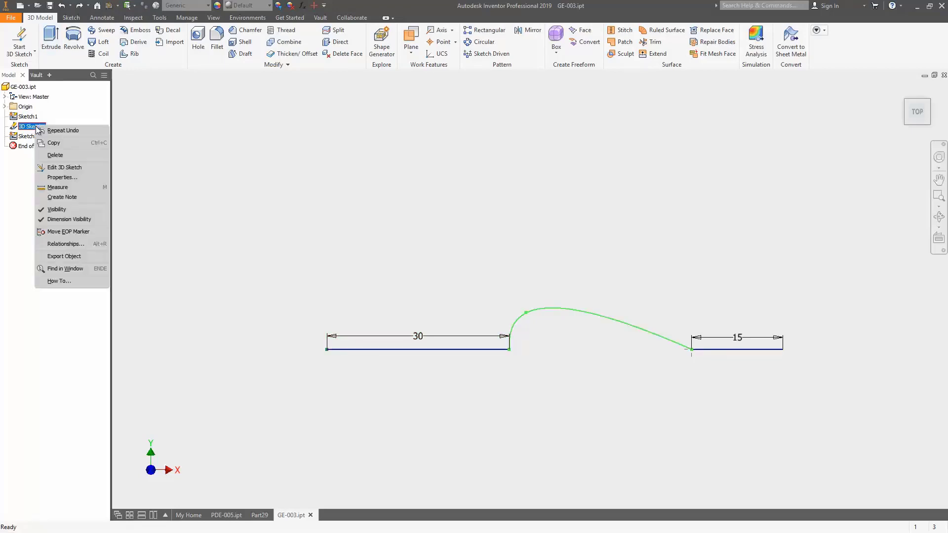
{"action": "left_click", "coordinate": [61, 169]}
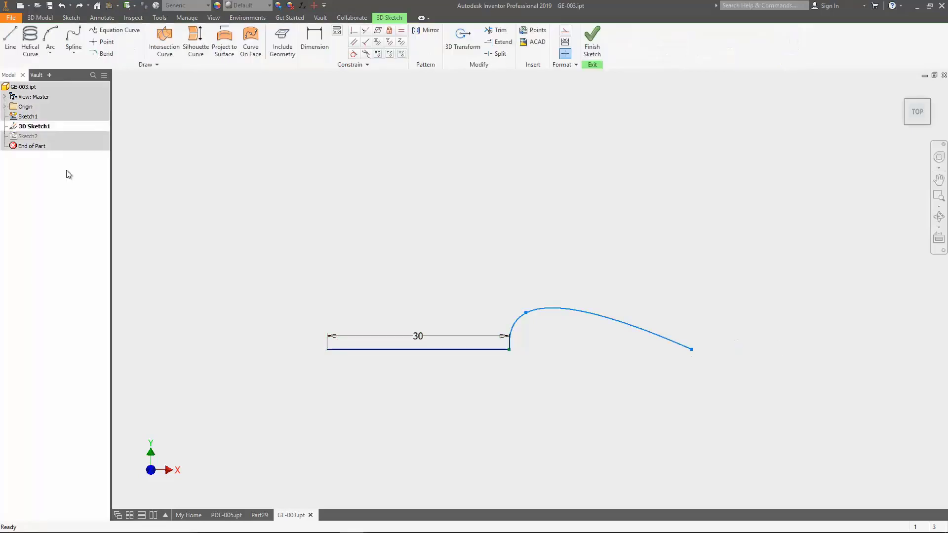
{"action": "left_click", "coordinate": [314, 39]}
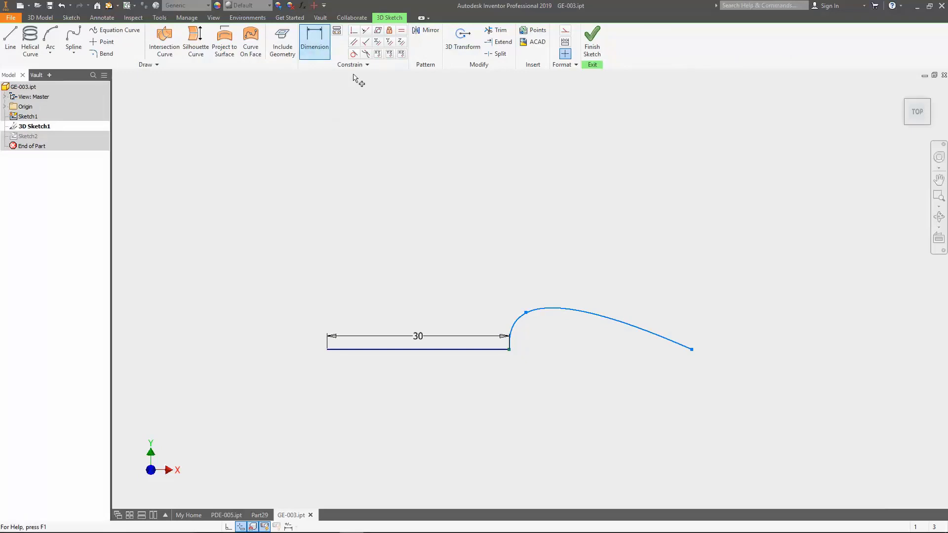
{"action": "left_click", "coordinate": [605, 319]}
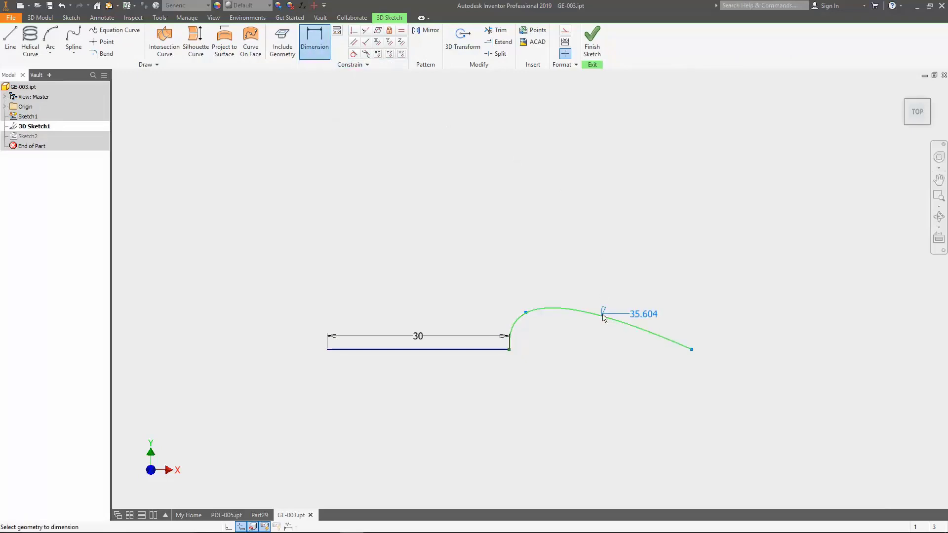
{"action": "left_click", "coordinate": [583, 265]}
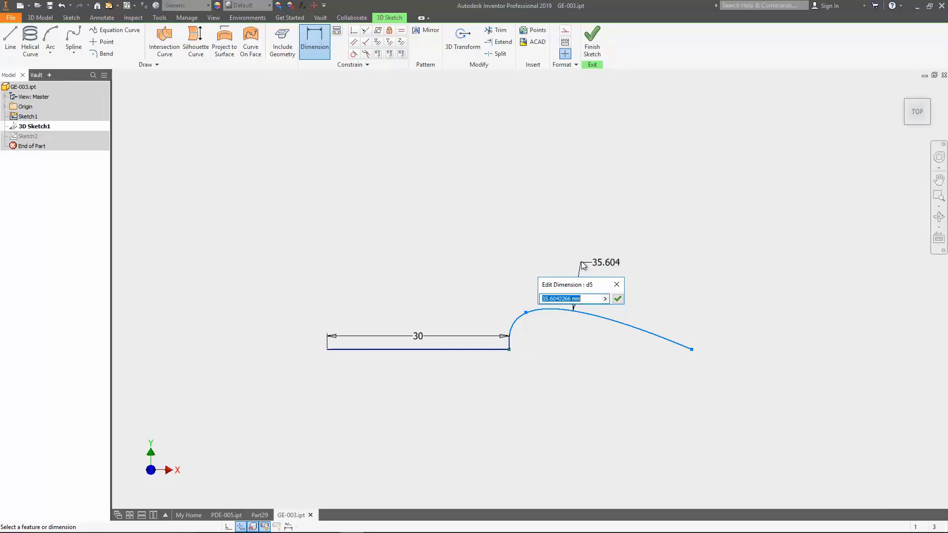
{"action": "key", "text": "Escape"}
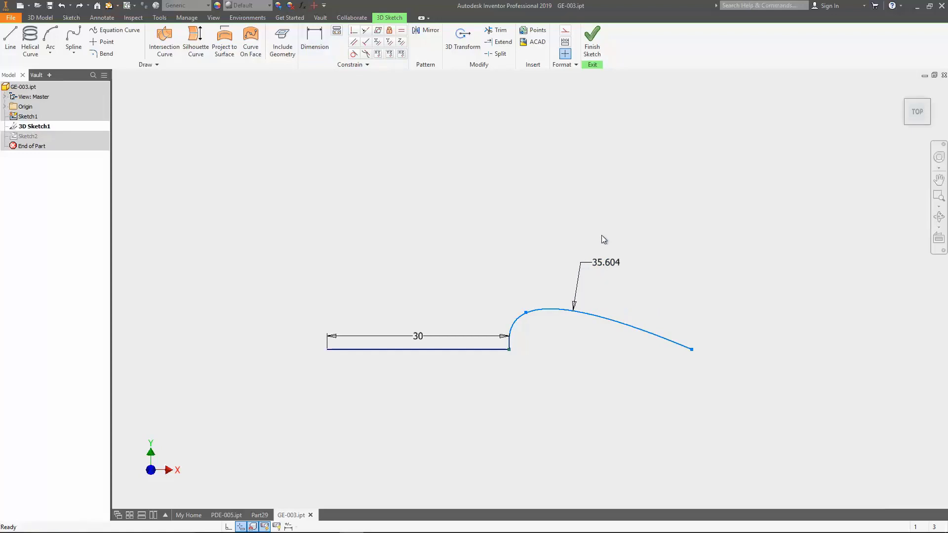
- Finish the 3D sketch and change the 30 line dimension to 20
{"action": "left_click", "coordinate": [588, 56]}
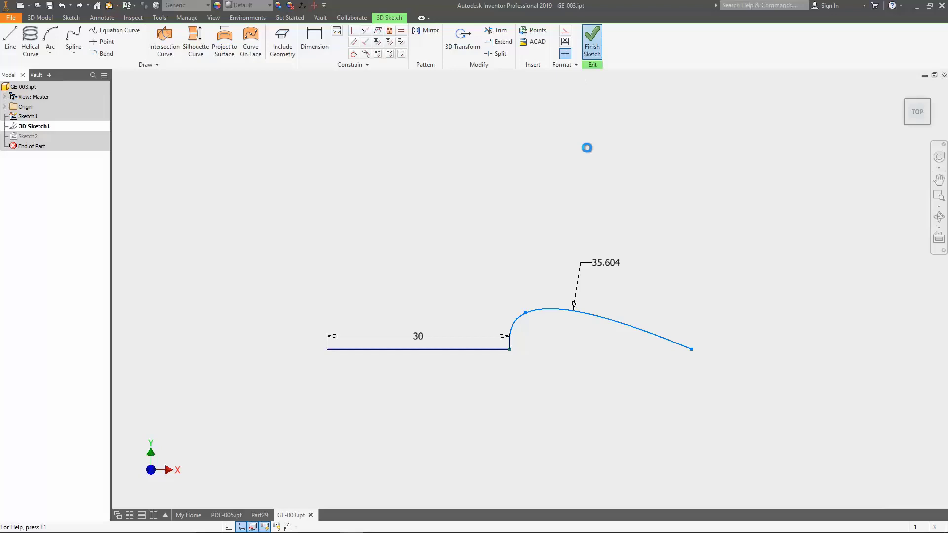
{"action": "double_click", "coordinate": [420, 337]}
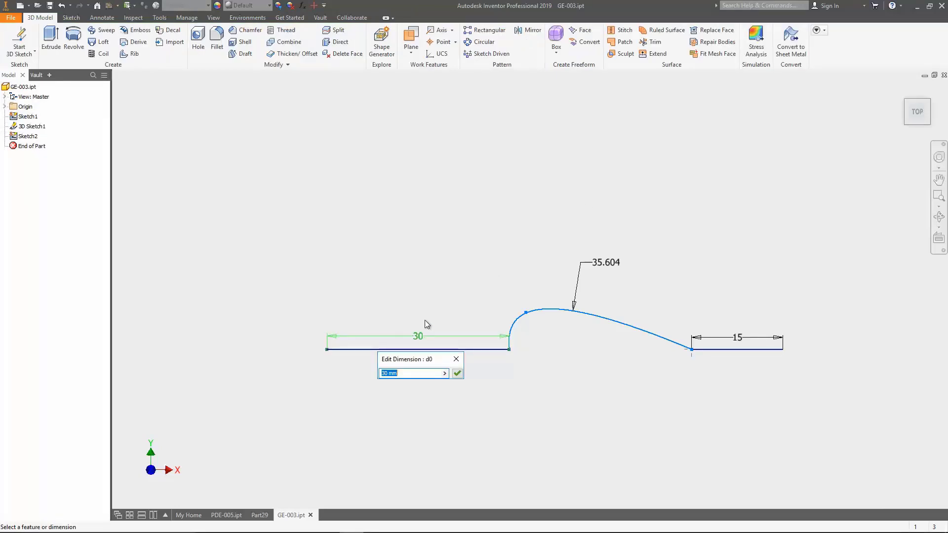
{"action": "type", "text": "20"}
{"action": "key", "text": "Return"}
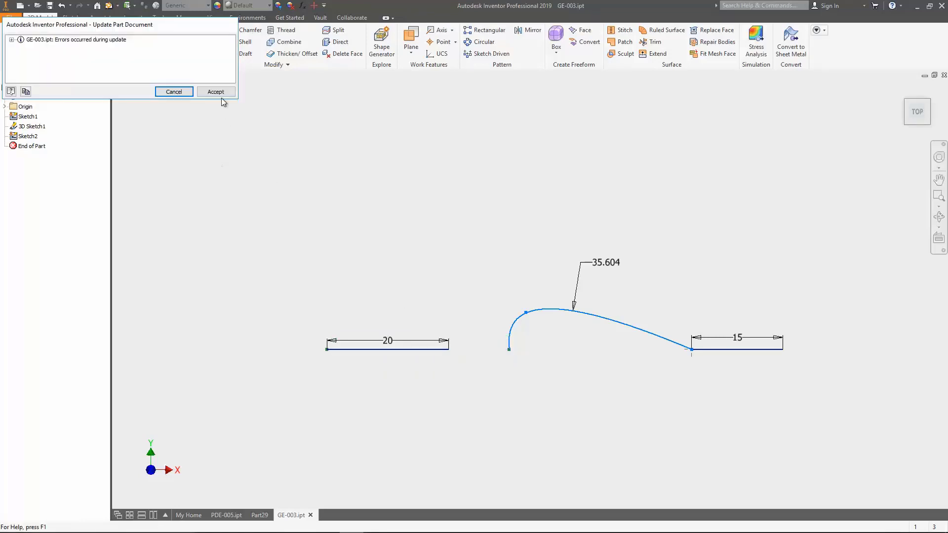
- Review the 3D Sketch1 error details in the update report, then dismiss it
{"action": "left_click", "coordinate": [12, 40]}
{"action": "left_click", "coordinate": [21, 48]}
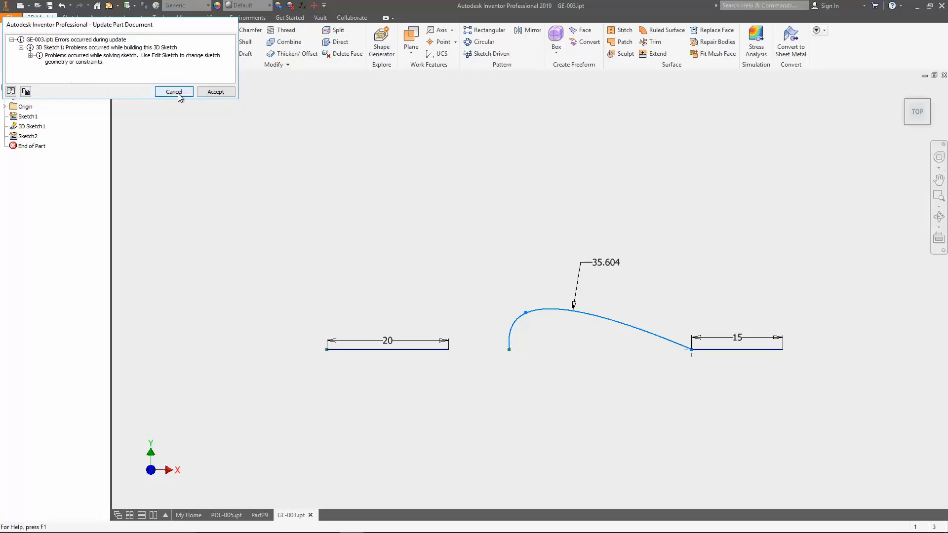
{"action": "left_click", "coordinate": [214, 93]}
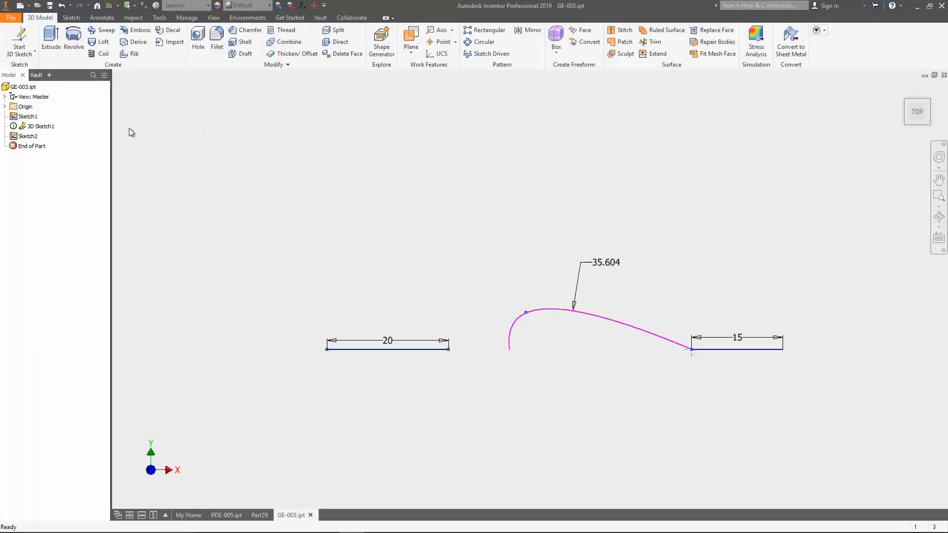
- Edit 3D Sketch1 and delete the 35.604 spline length dimension
{"action": "right_click", "coordinate": [41, 128]}
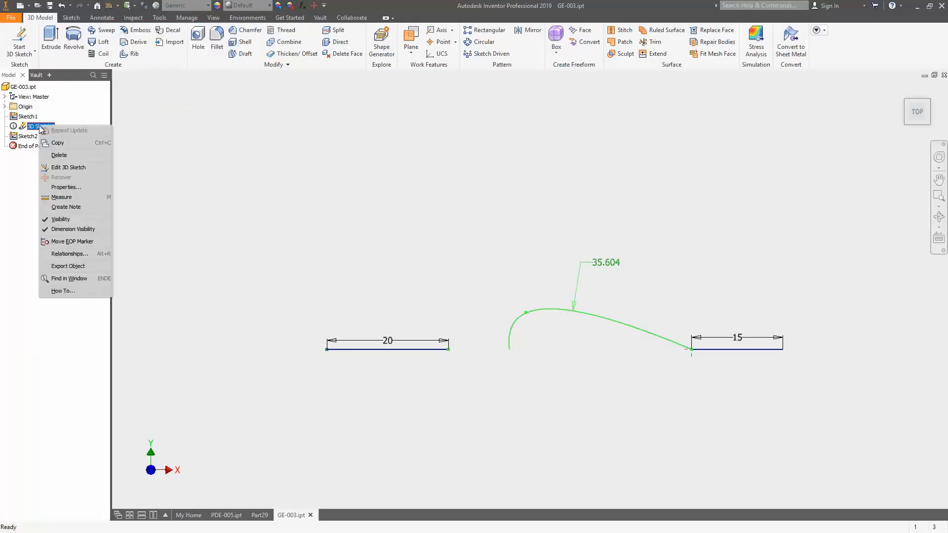
{"action": "left_click", "coordinate": [67, 167]}
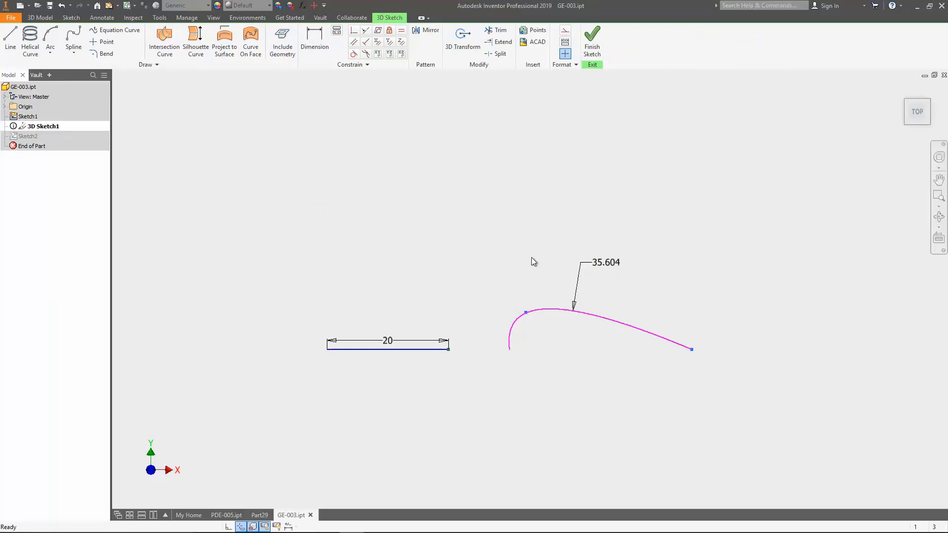
{"action": "left_click_drag", "start_coordinate": [595, 267], "coordinate": [601, 269]}
{"action": "right_click", "coordinate": [600, 268]}
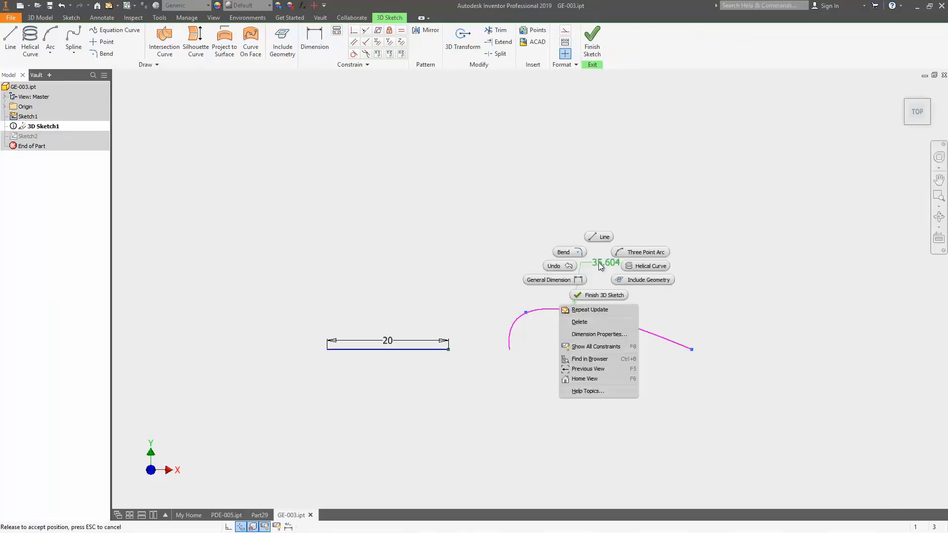
{"action": "left_click", "coordinate": [580, 323]}
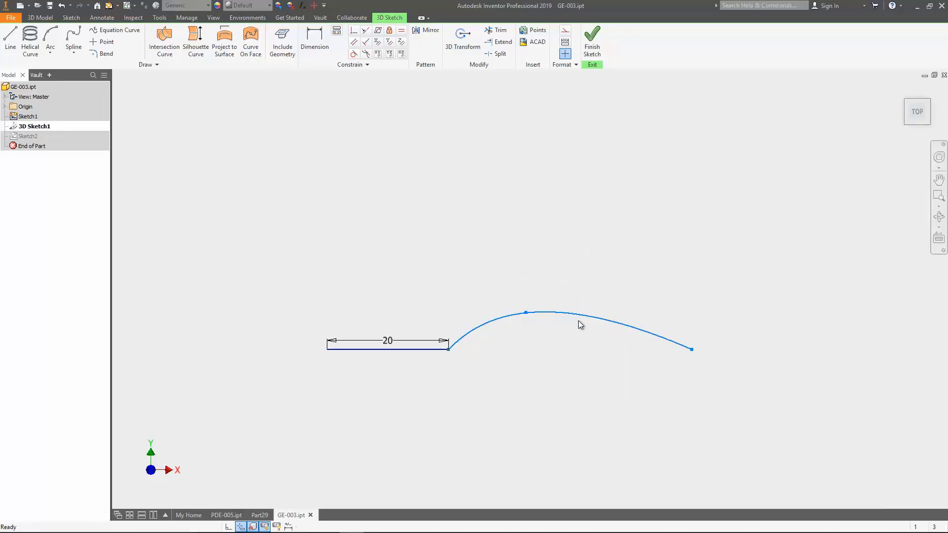
- Finish the 3D sketch, bringing up the PDE-001_Variable_Pitch_Helix - Demo.ipt shaft part
{"action": "left_click", "coordinate": [593, 49]}
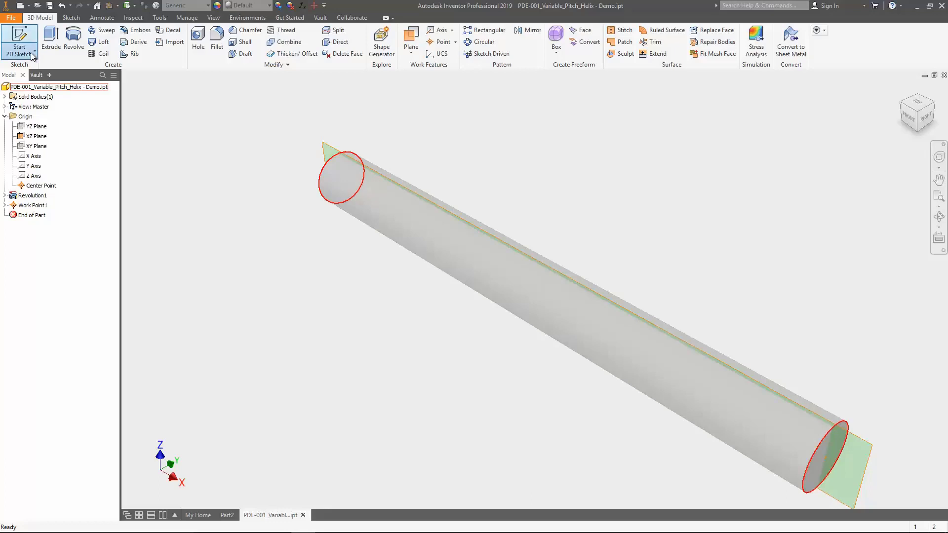
- Start a new 3D sketch with a variable-pitch helical curve defined by Pitch and Height
{"action": "left_click", "coordinate": [33, 52]}
{"action": "left_click", "coordinate": [36, 90]}
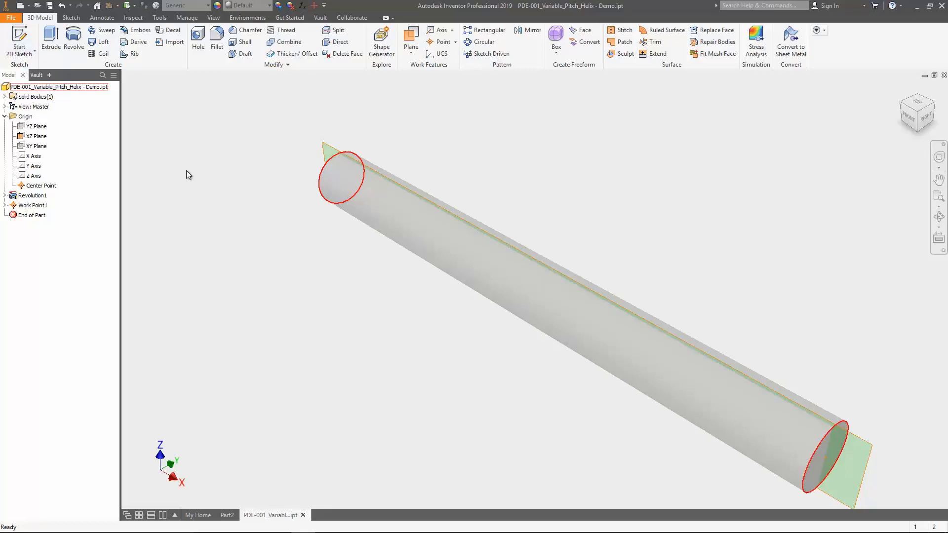
{"action": "left_click", "coordinate": [30, 40]}
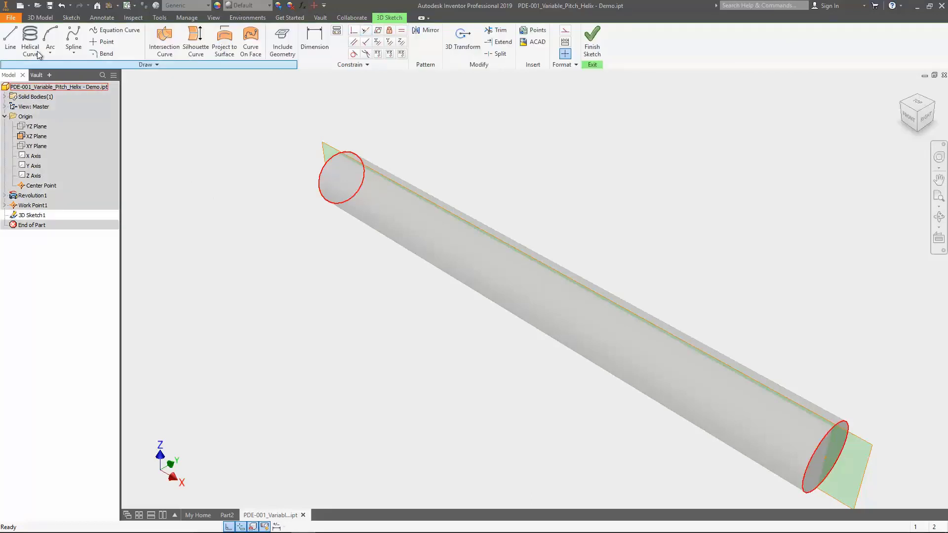
{"action": "left_click", "coordinate": [164, 119]}
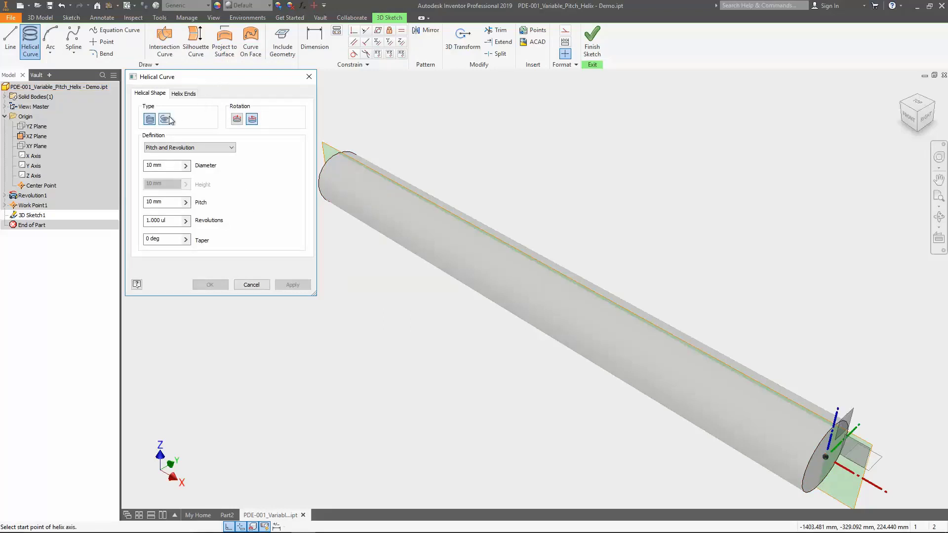
{"action": "left_click", "coordinate": [220, 149]}
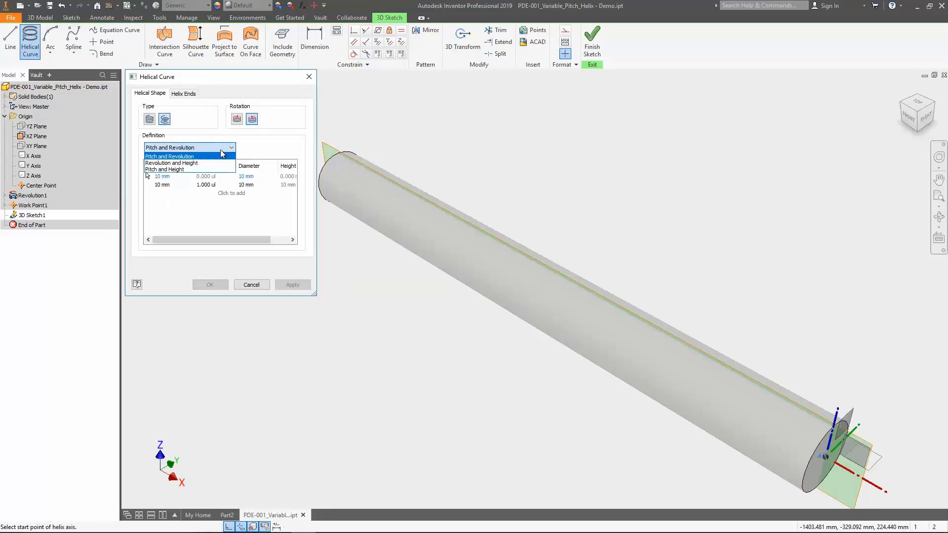
{"action": "left_click", "coordinate": [220, 171]}
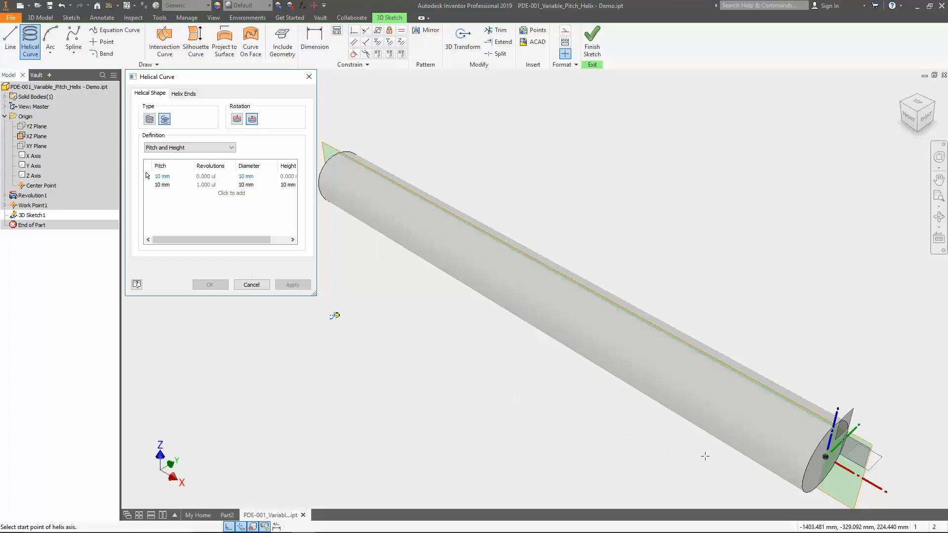
- Pick the helix axis from the near to the far shaft end and set the start point on the shaft edge
{"action": "left_click", "coordinate": [822, 456]}
{"action": "left_click", "coordinate": [938, 218]}
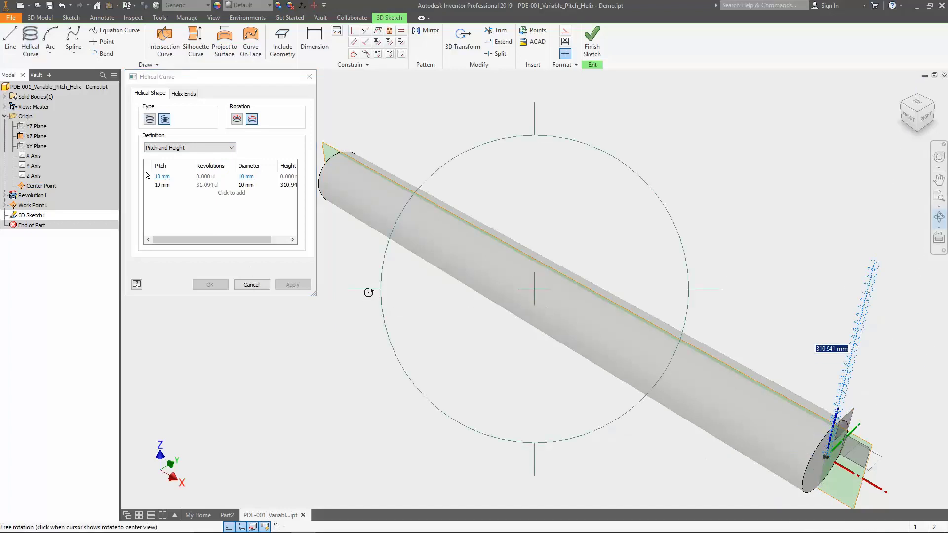
{"action": "left_click_drag", "start_coordinate": [377, 285], "coordinate": [418, 331]}
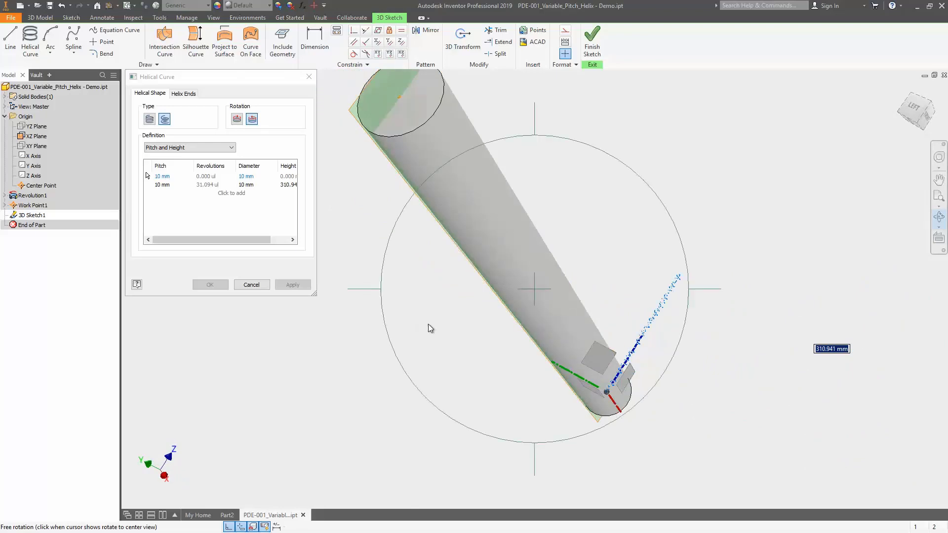
{"action": "key", "text": "Escape"}
{"action": "left_click", "coordinate": [401, 97]}
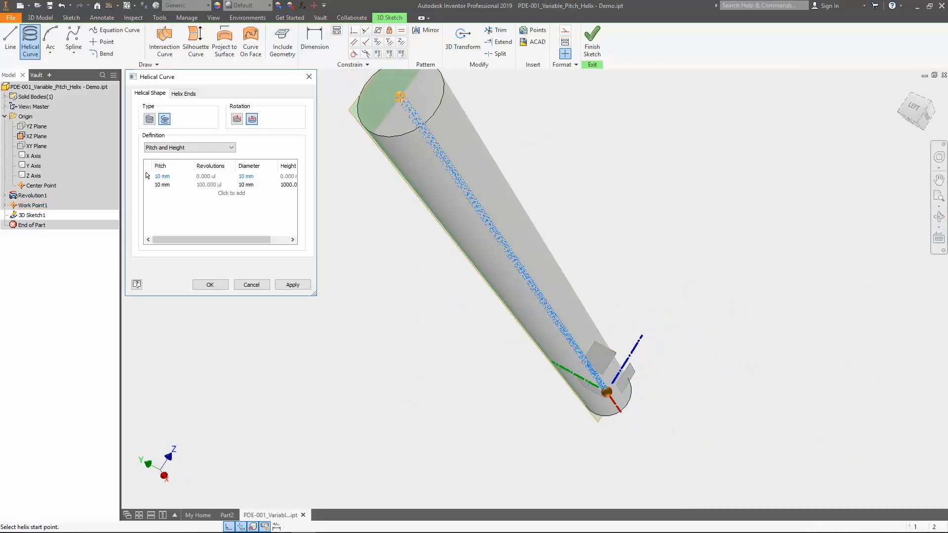
{"action": "type", "text": "200"}
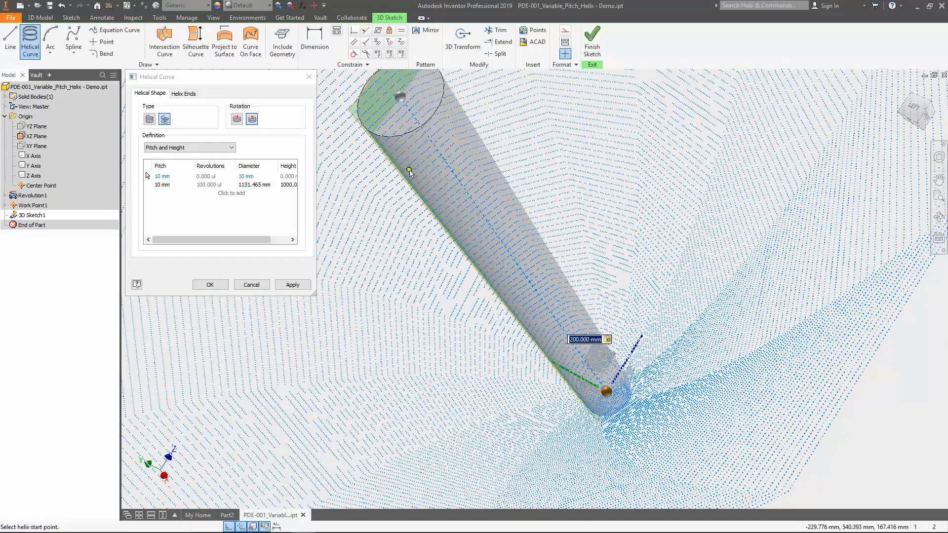
{"action": "left_click", "coordinate": [410, 169]}
{"action": "left_click", "coordinate": [903, 89]}
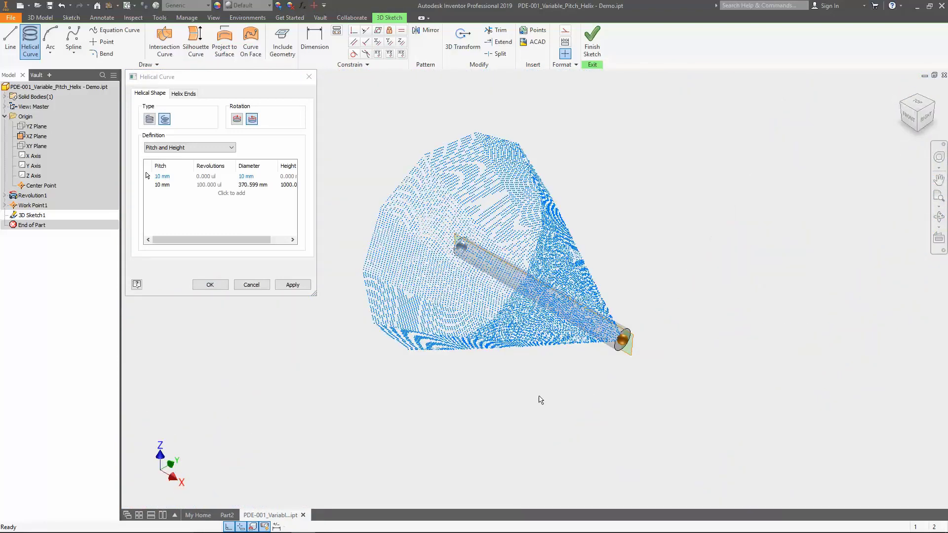
- Enter the first helix sections: pitch 400, Ø150 at 0, then pitch 100, Ø150 at 500
{"action": "left_click", "coordinate": [162, 176]}
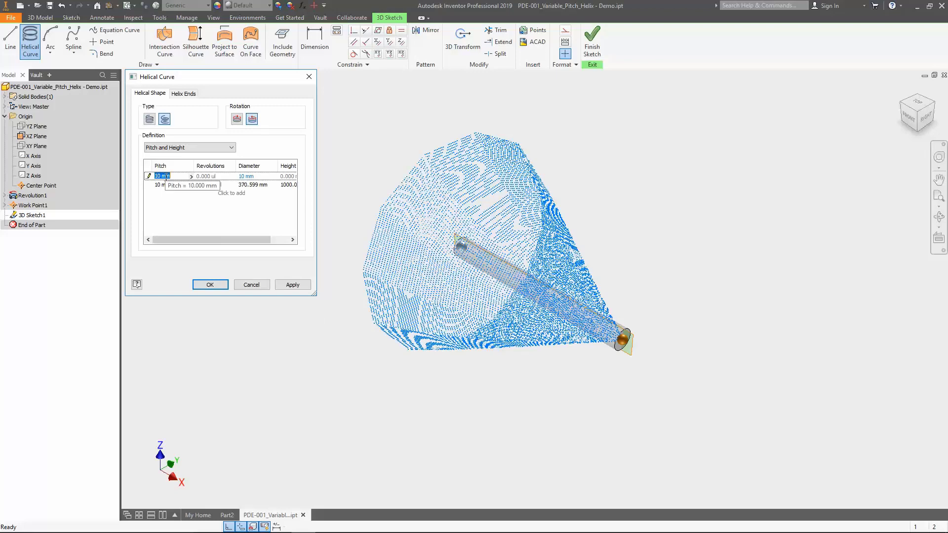
{"action": "type", "text": "400"}
{"action": "key", "text": "Tab"}
{"action": "type", "text": "150"}
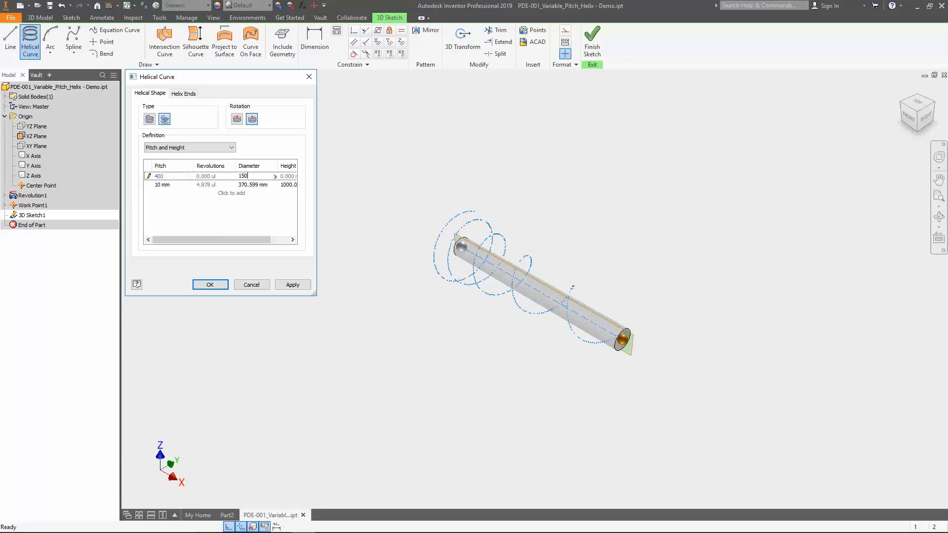
{"action": "left_click", "coordinate": [156, 185]}
{"action": "type", "text": "100"}
{"action": "key", "text": "Tab"}
{"action": "type", "text": "150"}
{"action": "key", "text": "Tab"}
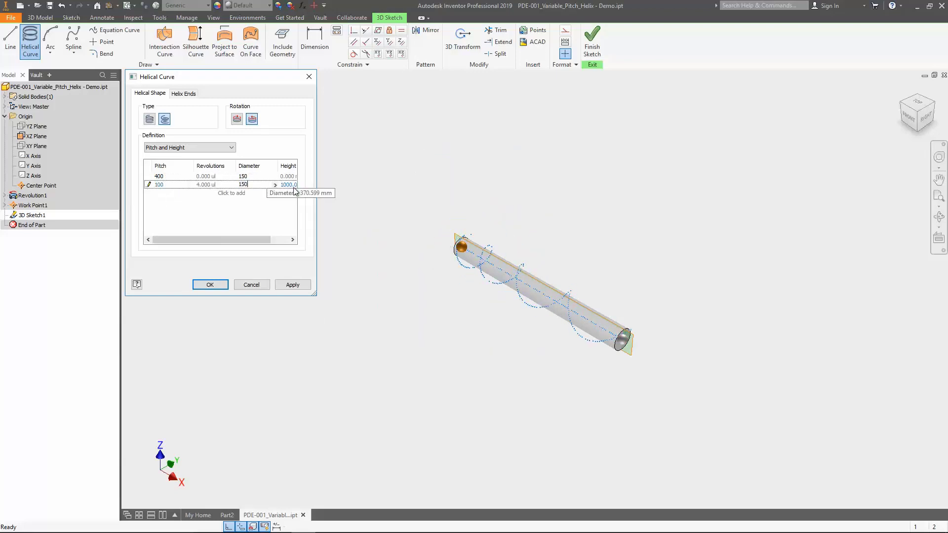
{"action": "type", "text": "500"}
- Add sections of pitch 100, Ø300 at 750 and Ø150 at 1000, then create the helix
{"action": "left_click", "coordinate": [231, 193]}
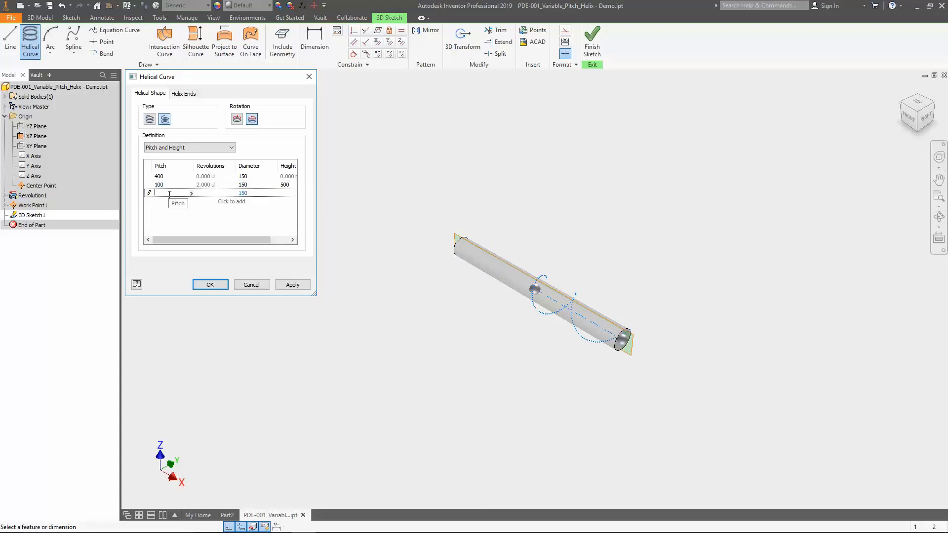
{"action": "type", "text": "100"}
{"action": "key", "text": "Tab"}
{"action": "type", "text": "300"}
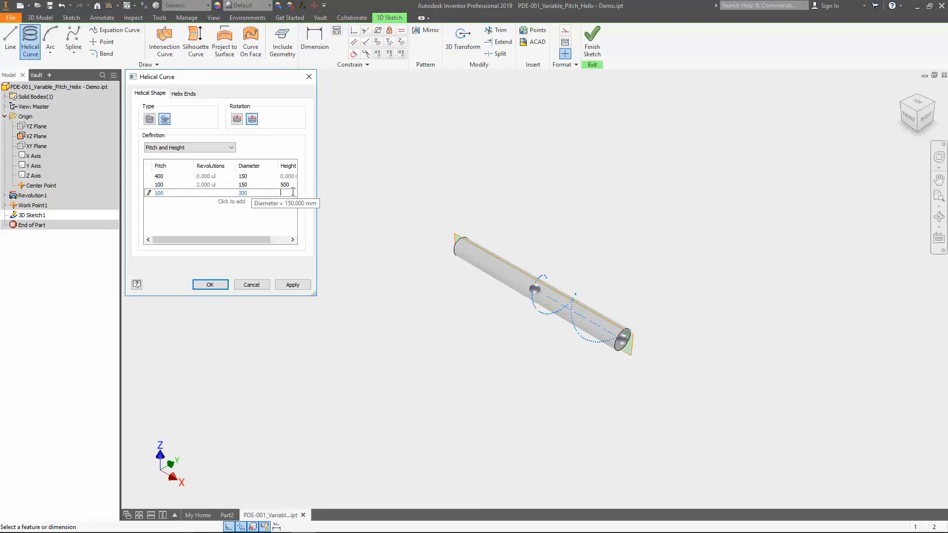
{"action": "type", "text": "750"}
{"action": "key", "text": "Return"}
{"action": "left_click", "coordinate": [185, 199]}
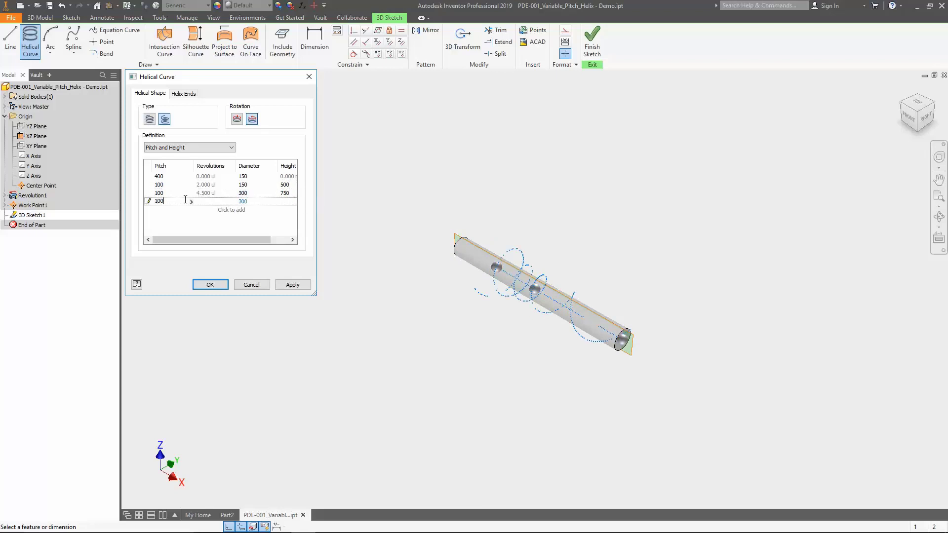
{"action": "left_click", "coordinate": [256, 203]}
{"action": "type", "text": "150"}
{"action": "left_click", "coordinate": [287, 202]}
{"action": "type", "text": "1000"}
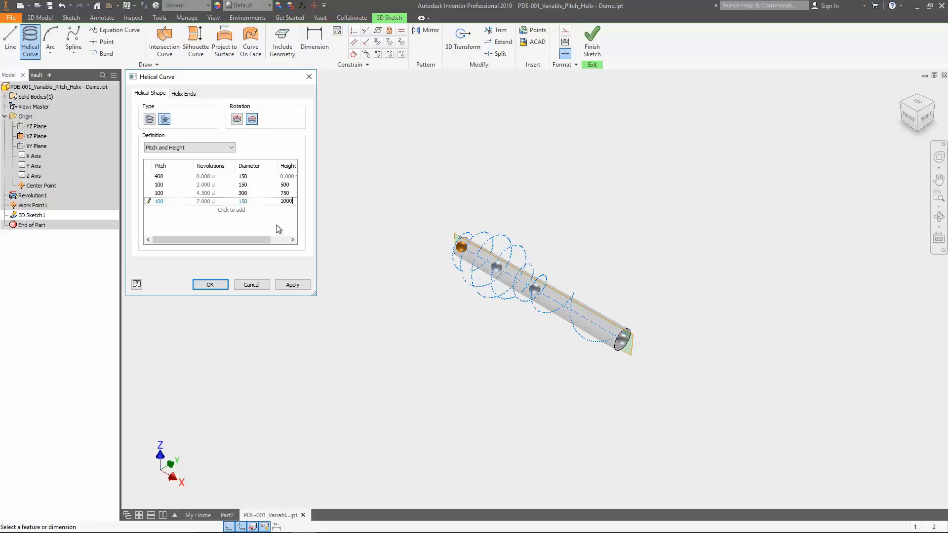
{"action": "left_click", "coordinate": [219, 287]}
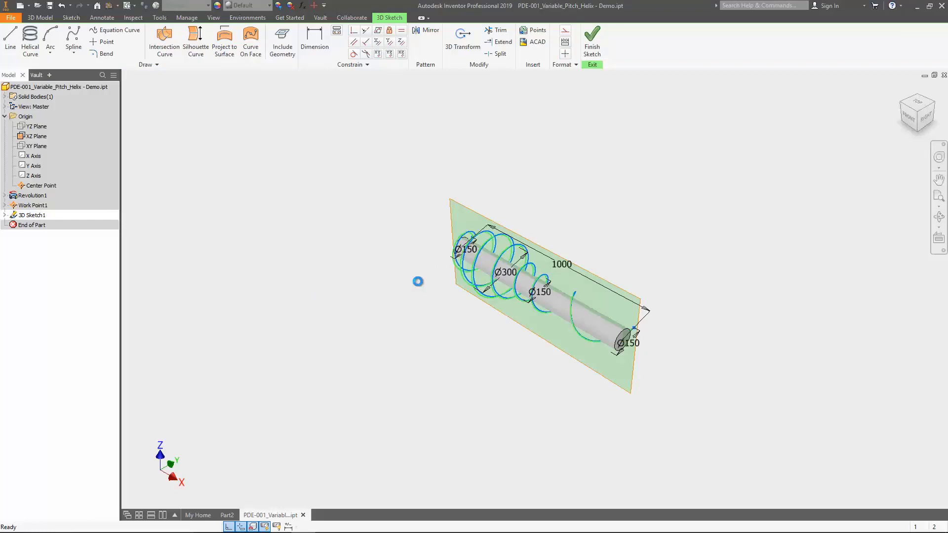
- Make the helix endpoint coincident with the XZ Plane
{"action": "left_click", "coordinate": [354, 30]}
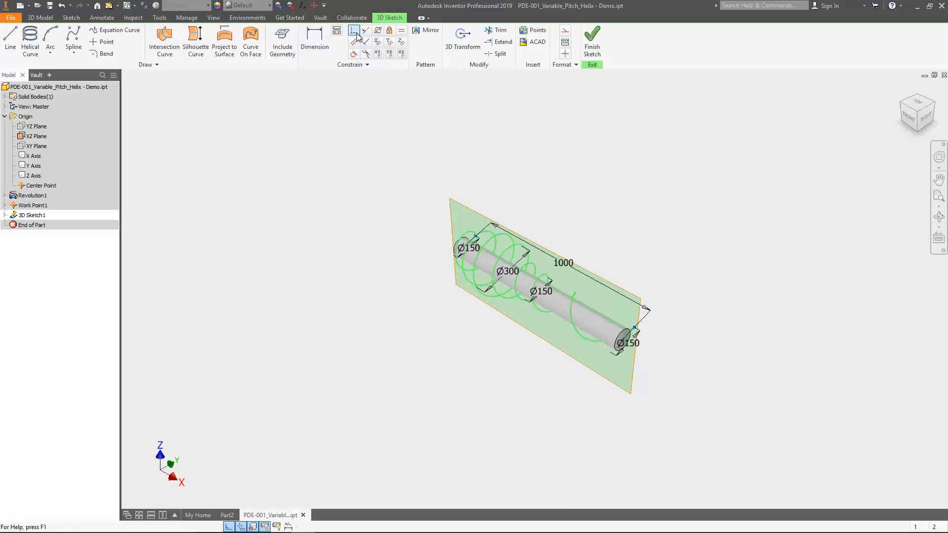
{"action": "left_click", "coordinate": [635, 329]}
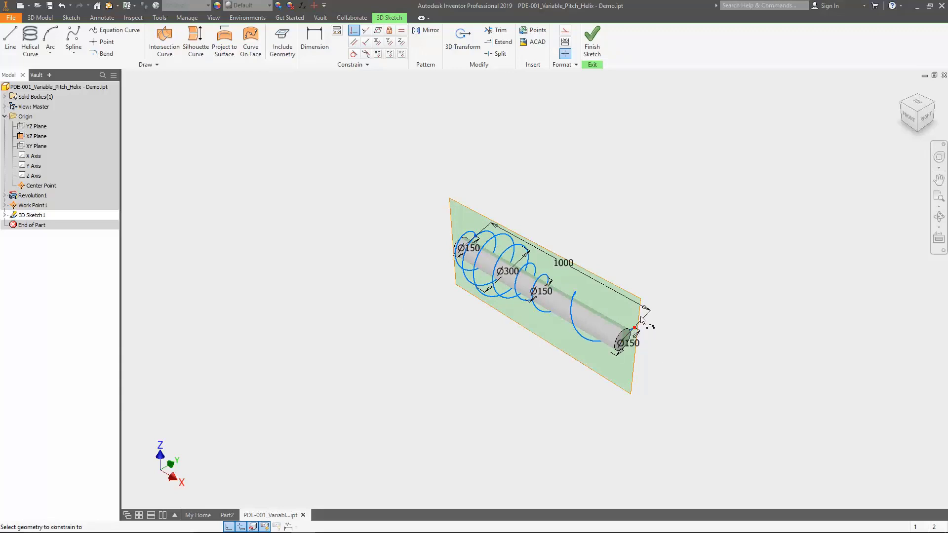
{"action": "left_click", "coordinate": [640, 318]}
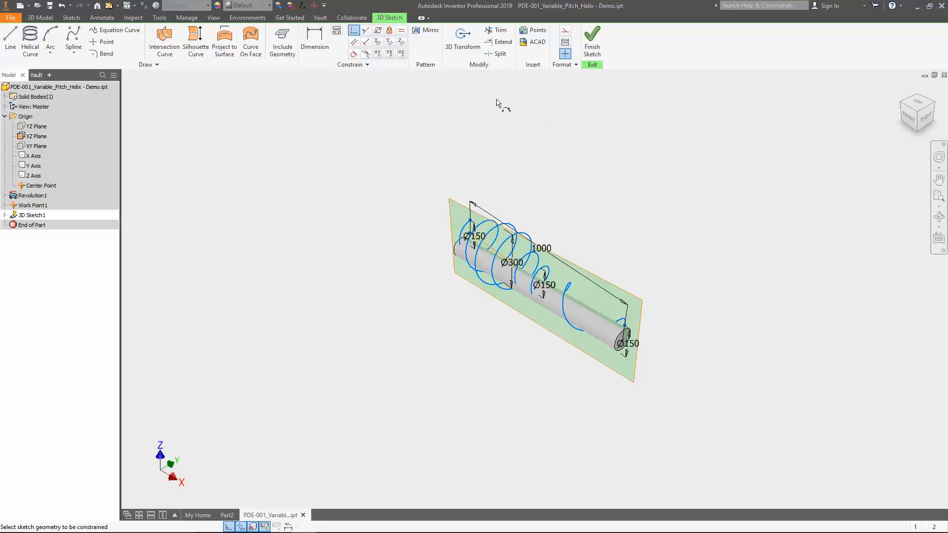
- Constrain the helix axis to the X Axis and finish the constraint command
{"action": "left_click", "coordinate": [366, 30]}
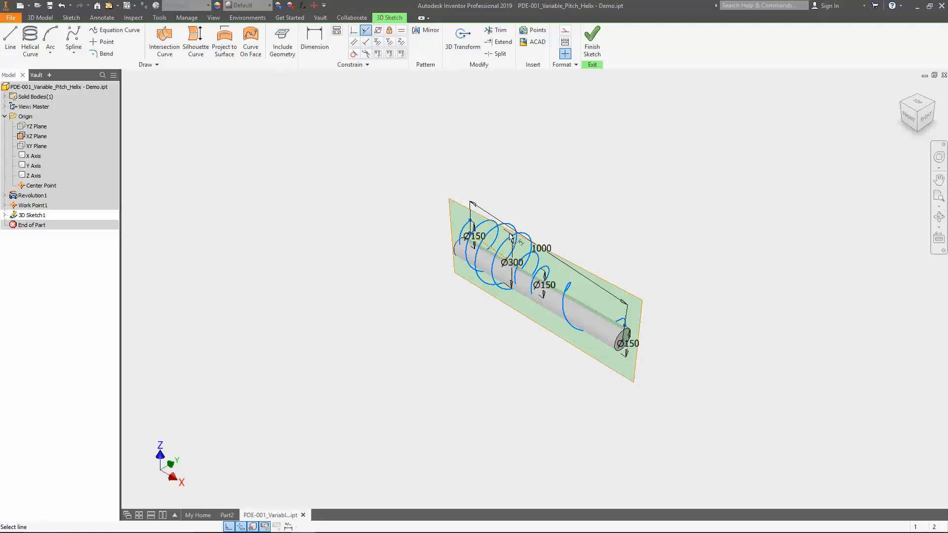
{"action": "left_click", "coordinate": [496, 253]}
{"action": "left_click", "coordinate": [32, 158]}
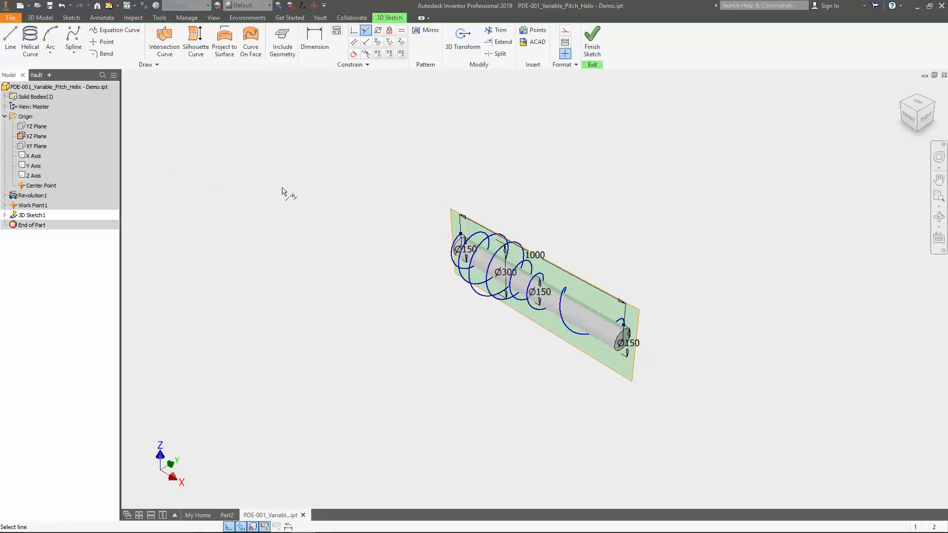
{"action": "right_click", "coordinate": [327, 199]}
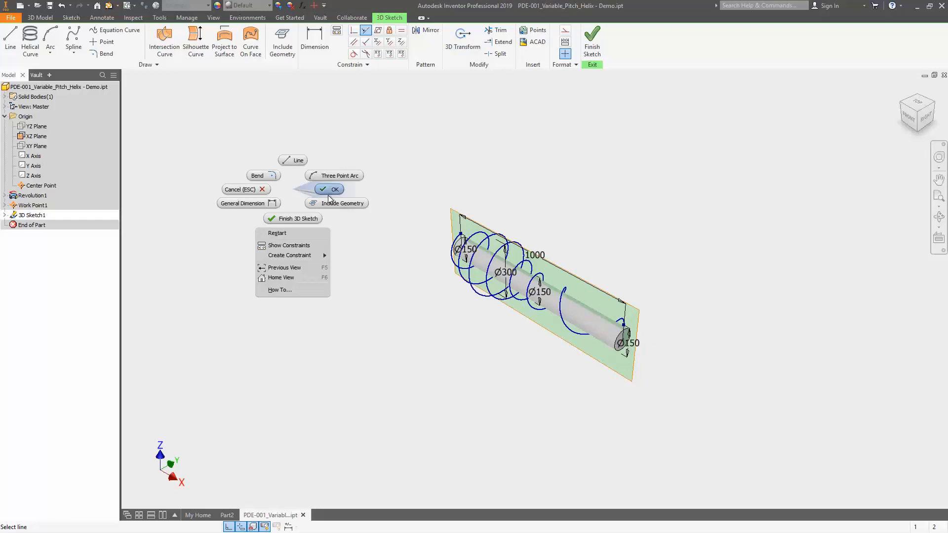
{"action": "left_click", "coordinate": [381, 226]}
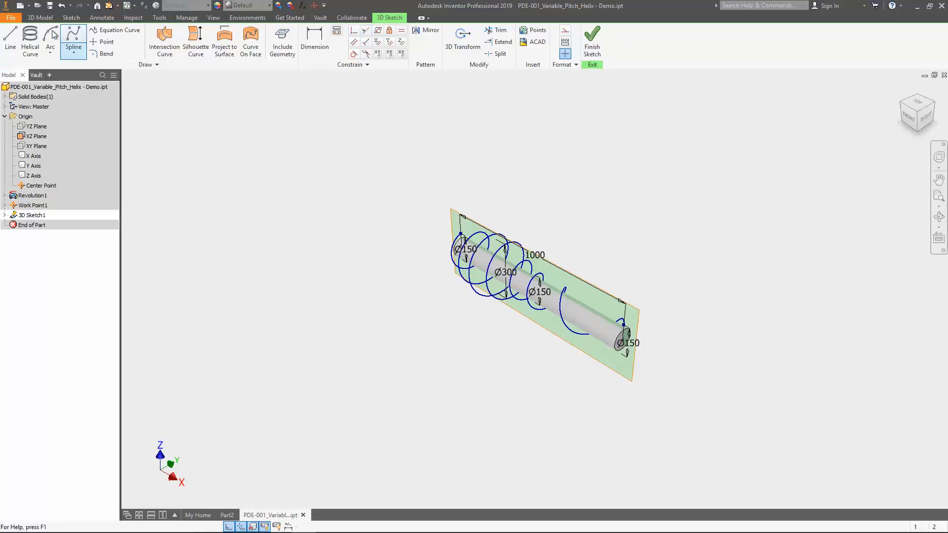
- Start a second Pitch and Height helical curve, picking the shaft's axis ends and start point
{"action": "left_click", "coordinate": [30, 40]}
{"action": "left_click", "coordinate": [183, 148]}
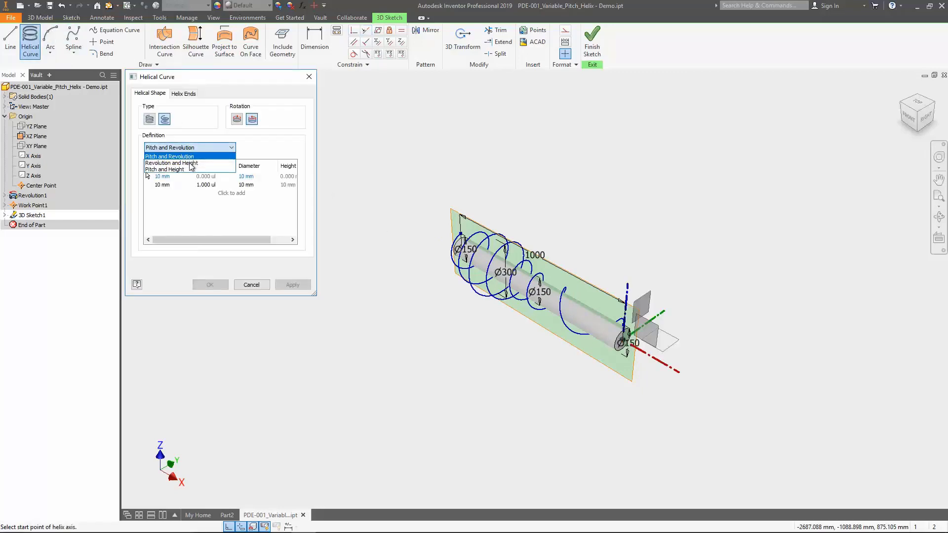
{"action": "left_click", "coordinate": [193, 171]}
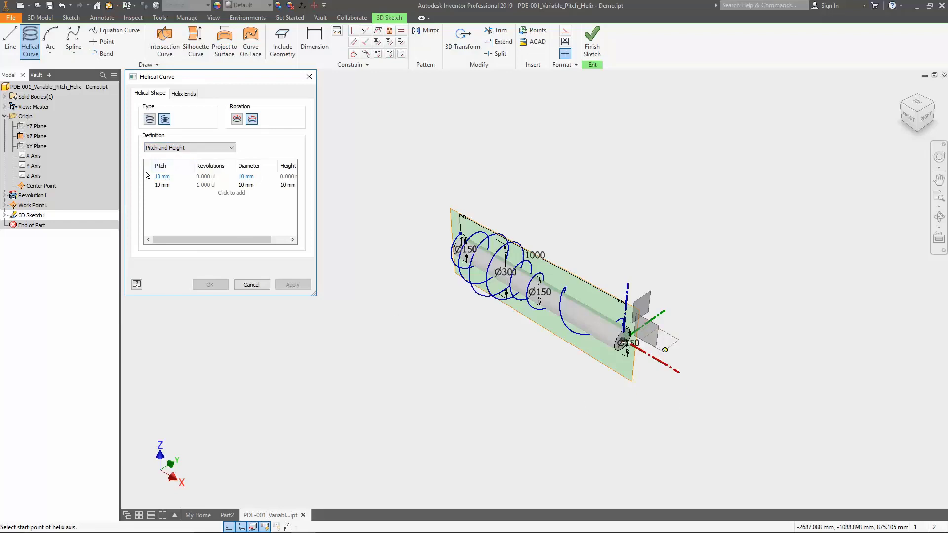
{"action": "left_click", "coordinate": [626, 337]}
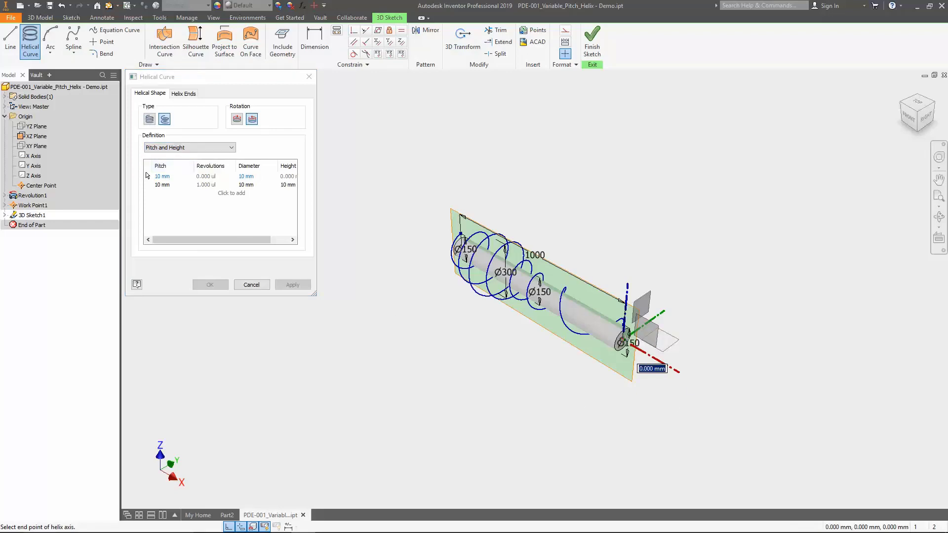
{"action": "left_click", "coordinate": [939, 216]}
{"action": "left_click_drag", "start_coordinate": [371, 282], "coordinate": [445, 296]}
{"action": "right_click", "coordinate": [482, 269]}
{"action": "left_click", "coordinate": [489, 277]}
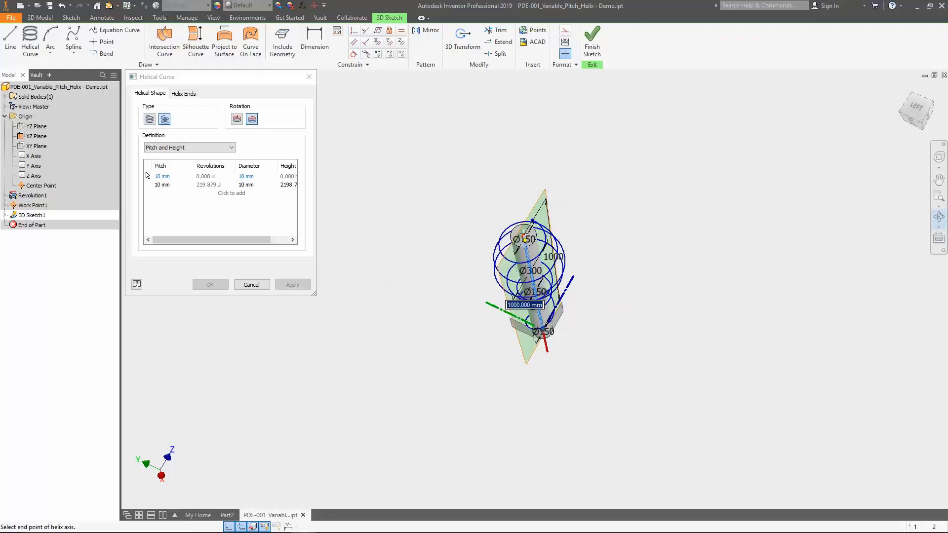
{"action": "left_click", "coordinate": [524, 235]}
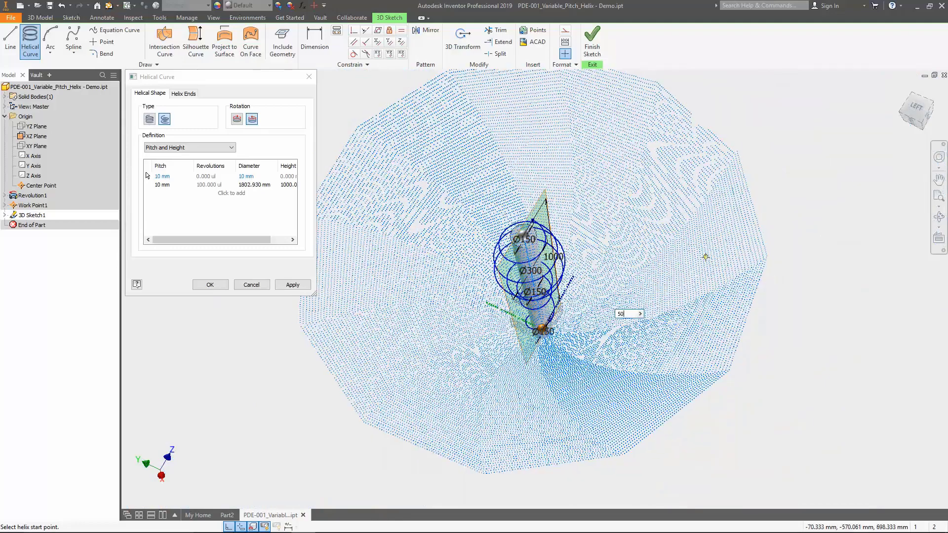
{"action": "left_click", "coordinate": [559, 326]}
{"action": "left_click", "coordinate": [906, 90]}
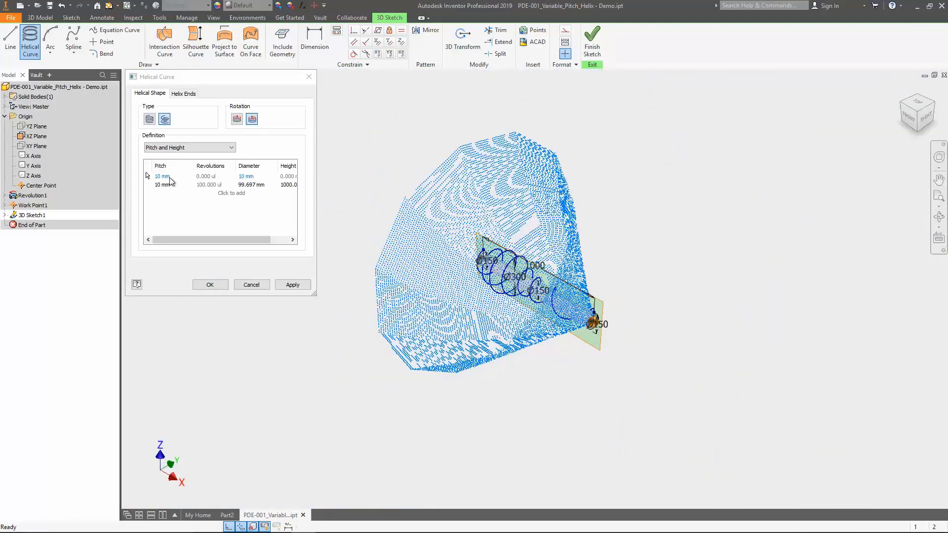
- Enter sections of pitch 400, Ø99, and pitch 10, Ø99 at height 500
{"action": "left_click", "coordinate": [163, 177]}
{"action": "type", "text": "400"}
{"action": "left_click", "coordinate": [243, 176]}
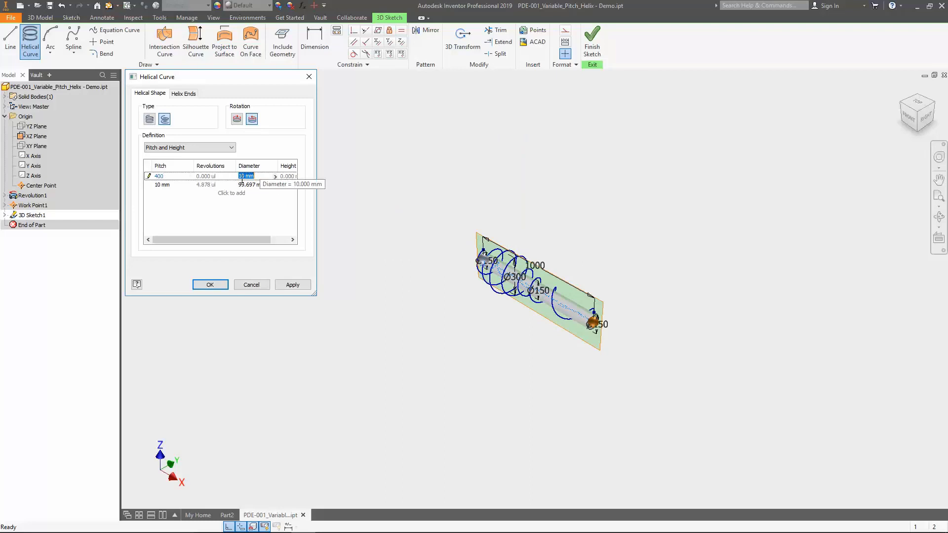
{"action": "type", "text": "99"}
{"action": "left_click", "coordinate": [164, 185]}
{"action": "type", "text": "100"}
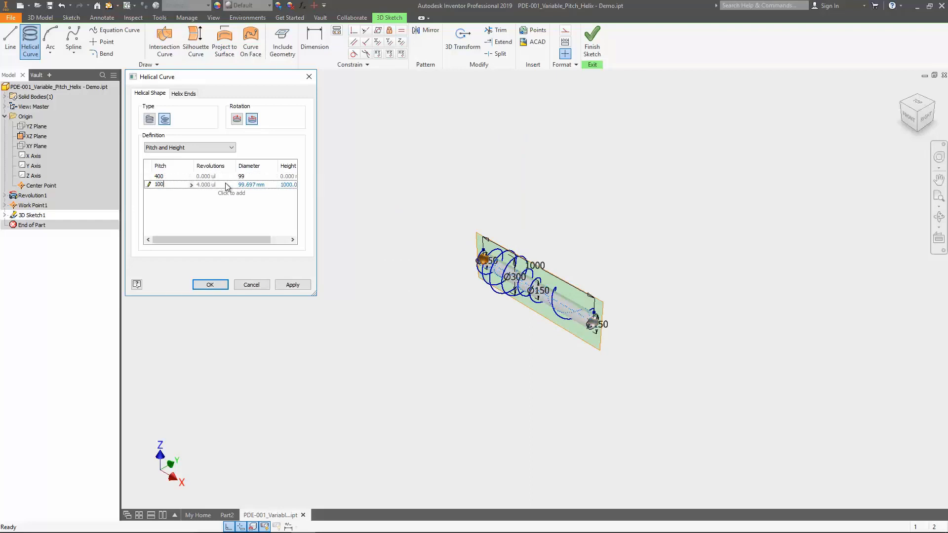
{"action": "left_click", "coordinate": [250, 185]}
{"action": "type", "text": "99"}
{"action": "left_click", "coordinate": [288, 184]}
{"action": "type", "text": "500"}
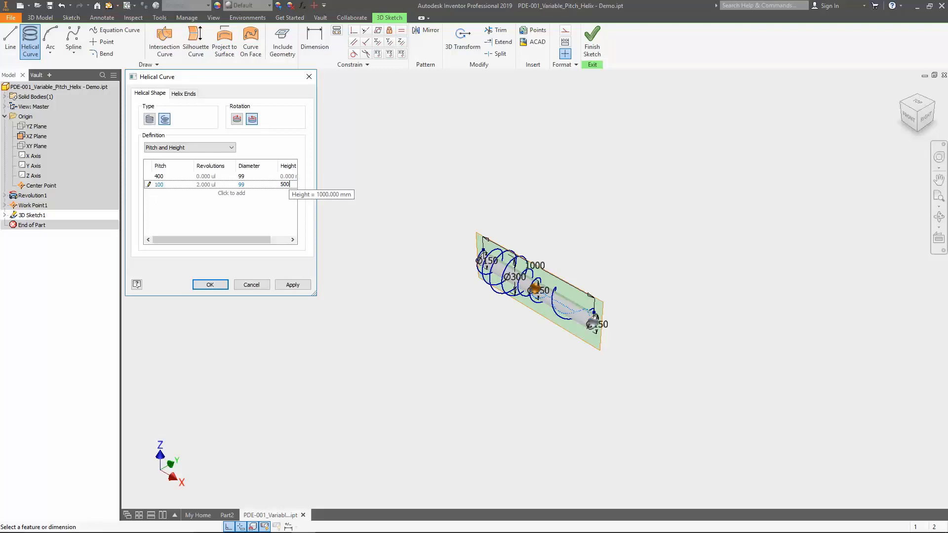
- Add sections of pitch 100 at heights 750 and 1000, then apply the second helix
{"action": "left_click", "coordinate": [164, 193]}
{"action": "type", "text": "1"}
{"action": "type", "text": "00"}
{"action": "key", "text": "Tab"}
{"action": "key", "text": "Tab"}
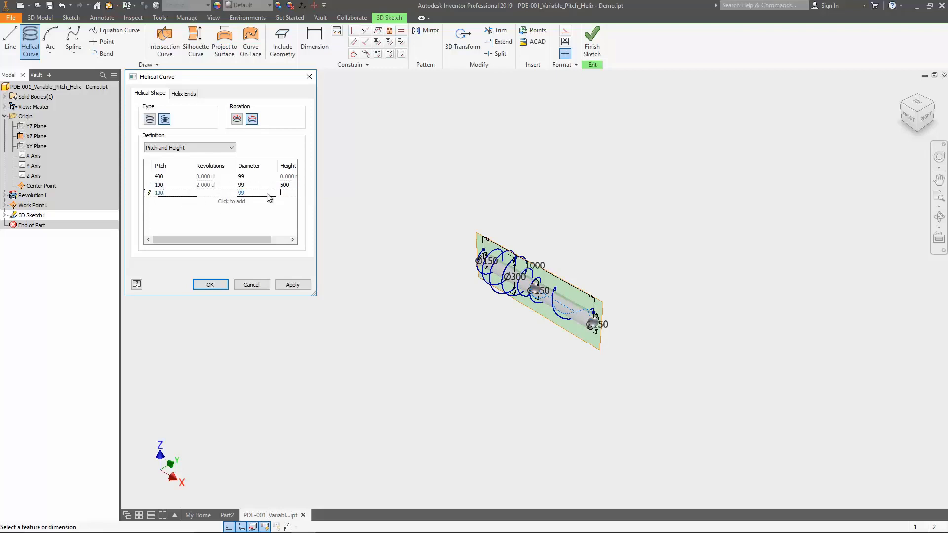
{"action": "type", "text": "750"}
{"action": "left_click", "coordinate": [245, 208]}
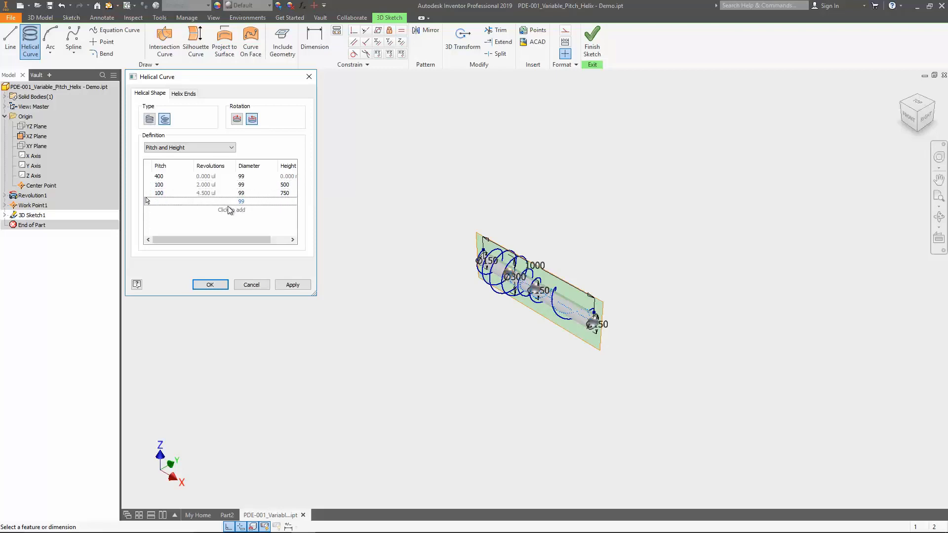
{"action": "type", "text": "100"}
{"action": "left_click", "coordinate": [288, 202]}
{"action": "type", "text": "1000"}
{"action": "left_click", "coordinate": [299, 285]}
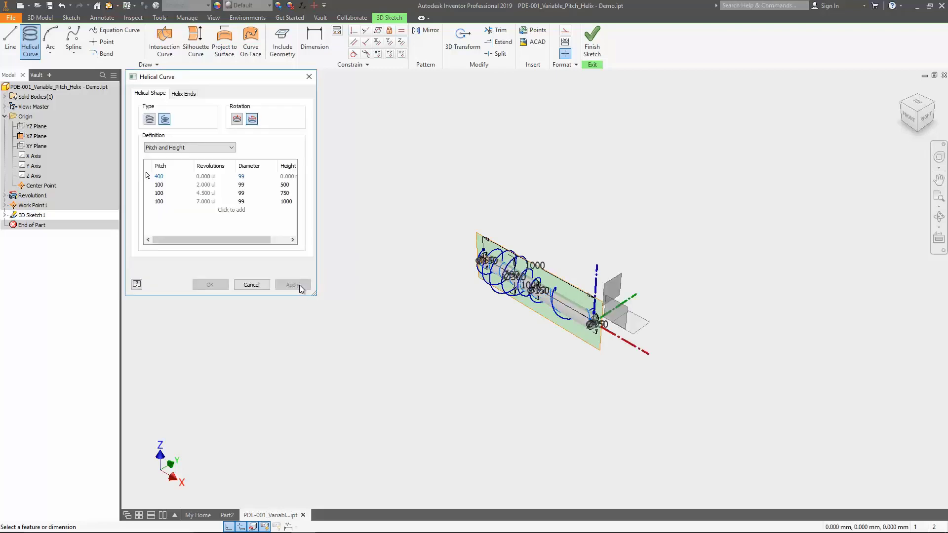
- Close the helix tool, try a Coincident constraint to the XZ Plane, then undo it
{"action": "left_click", "coordinate": [252, 285]}
{"action": "scroll", "coordinate": [592, 340], "scroll_direction": "up", "scroll_amount": 5}
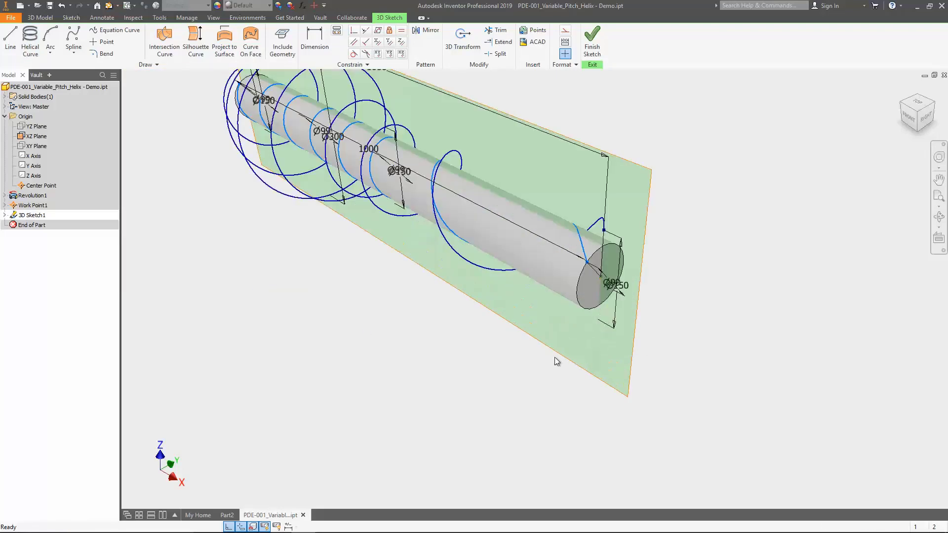
{"action": "left_click", "coordinate": [353, 30]}
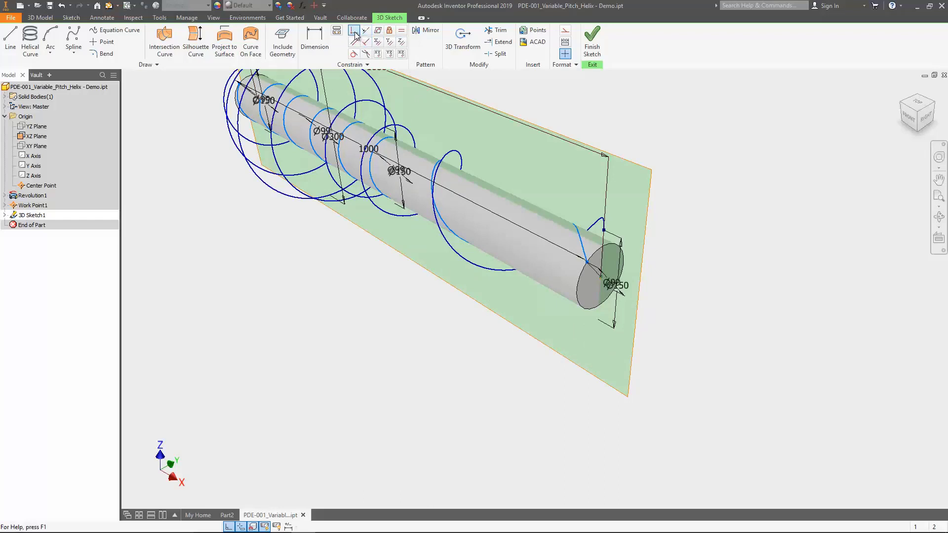
{"action": "left_click", "coordinate": [588, 263]}
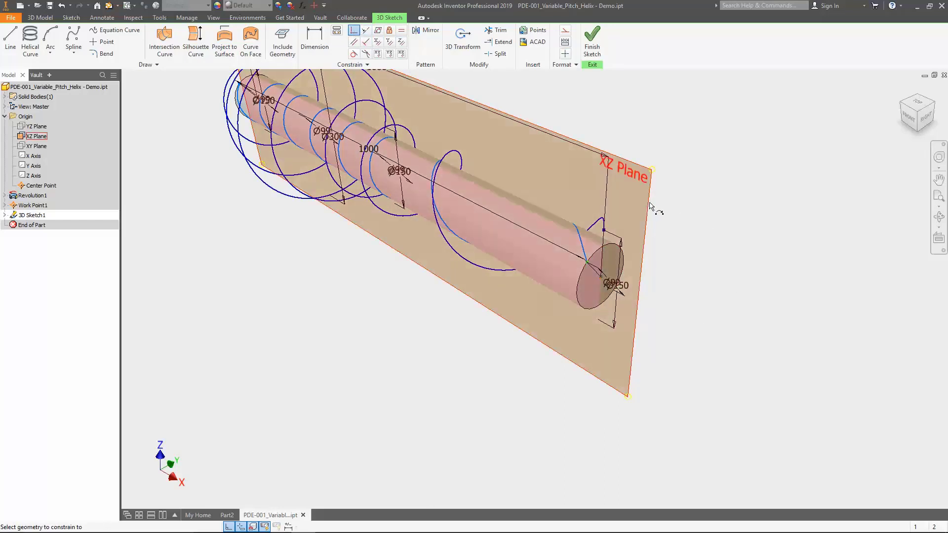
{"action": "left_click", "coordinate": [650, 207]}
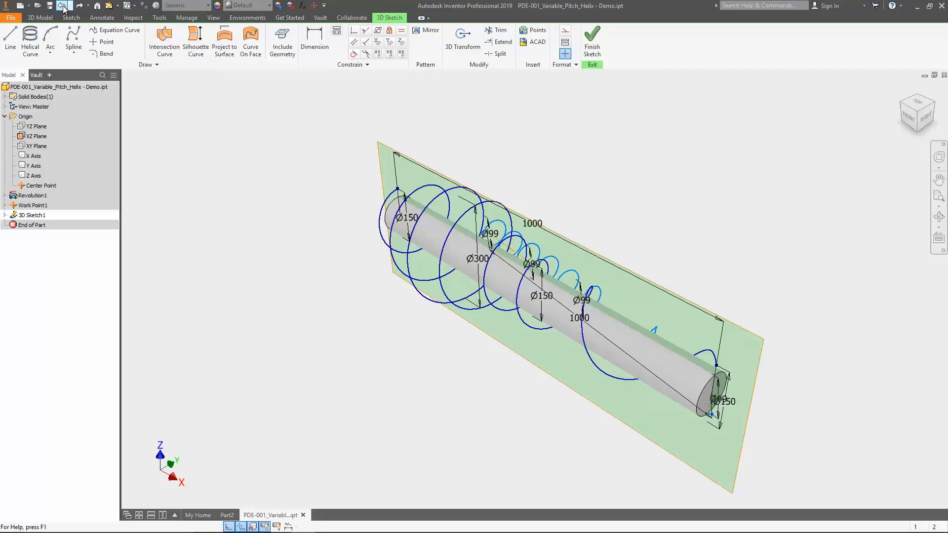
{"action": "left_click", "coordinate": [62, 6]}
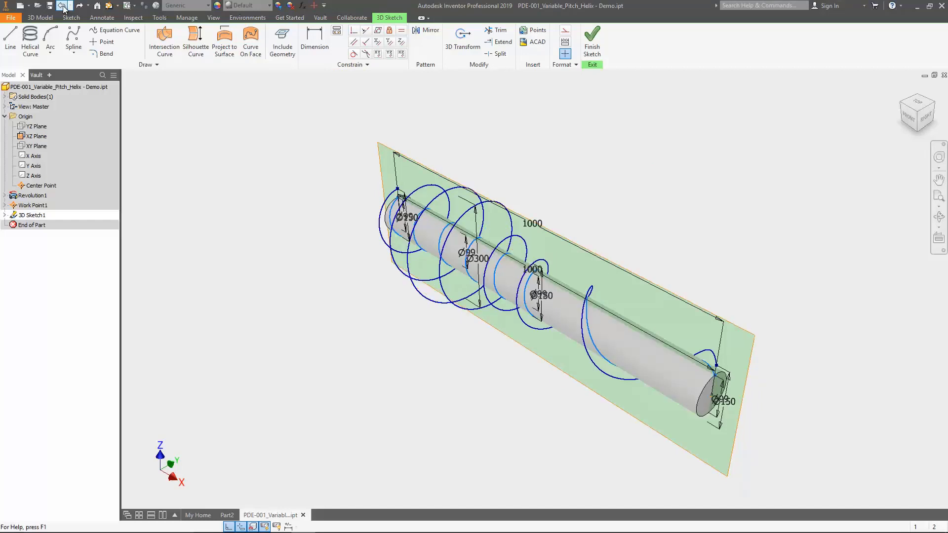
- Constrain the helix axis collinear with the X Axis and finish the 3D sketch
{"action": "left_click", "coordinate": [358, 33]}
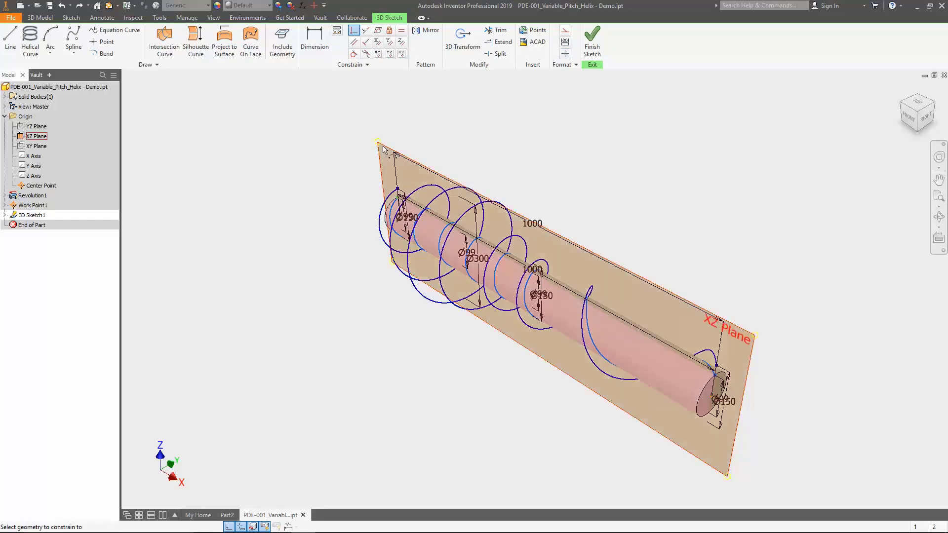
{"action": "left_click", "coordinate": [366, 30]}
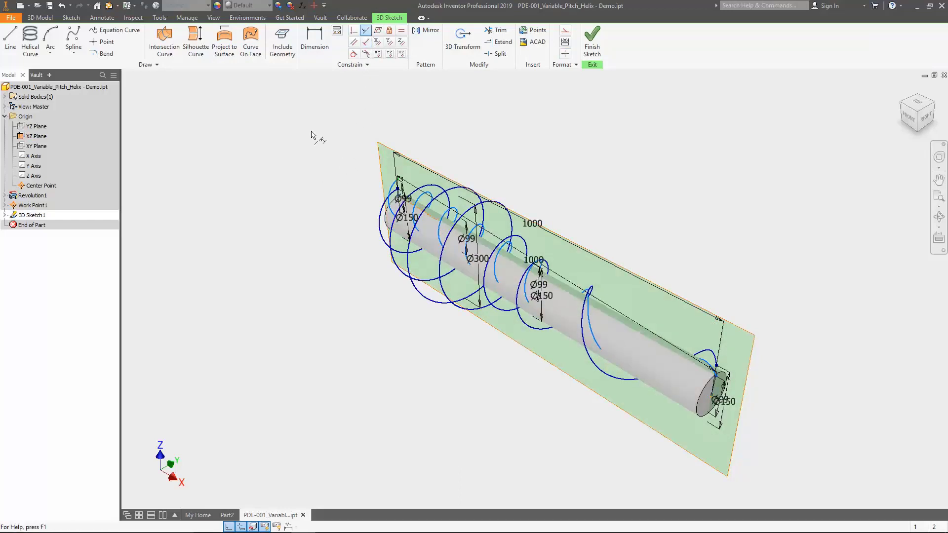
{"action": "left_click", "coordinate": [33, 156]}
{"action": "right_click", "coordinate": [230, 154]}
{"action": "left_click", "coordinate": [267, 155]}
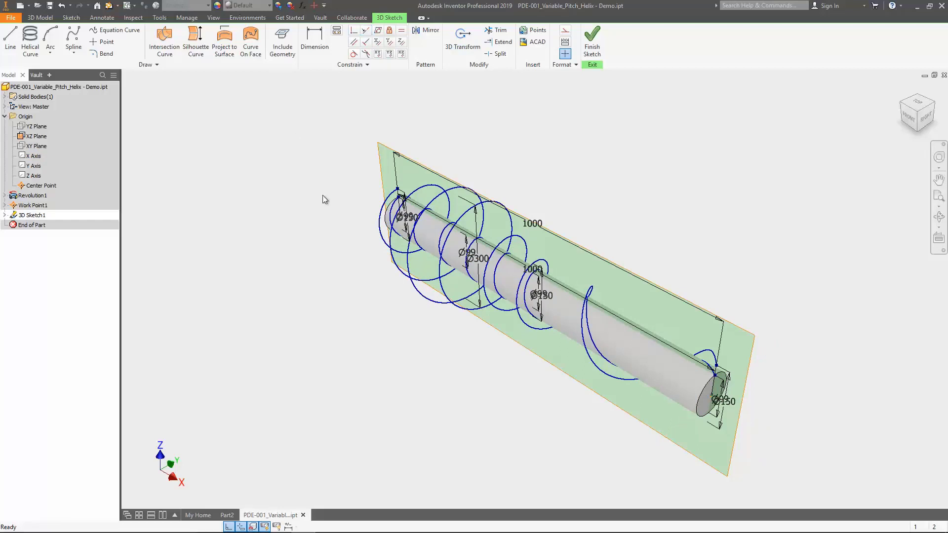
{"action": "left_click", "coordinate": [592, 51]}
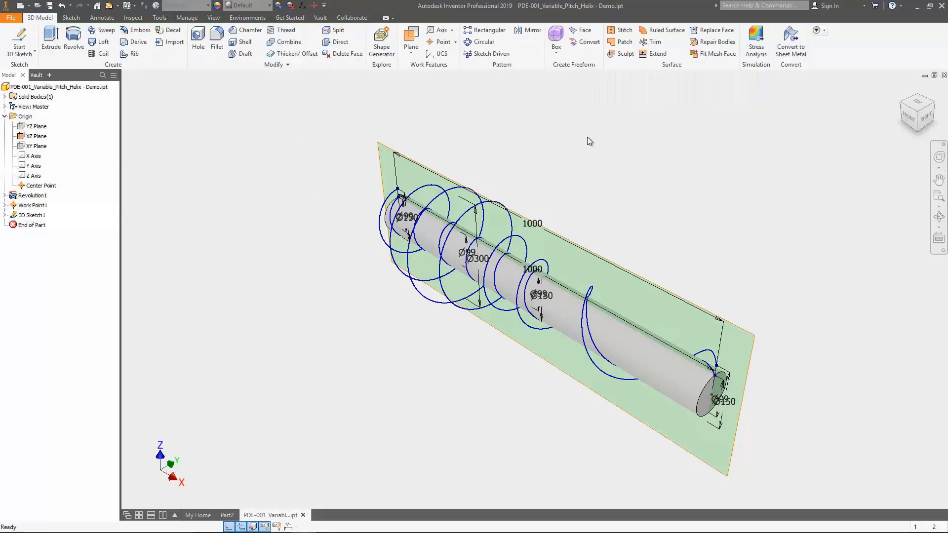
- Hide the XZ Plane and the Center Point
{"action": "left_click", "coordinate": [36, 136]}
{"action": "left_click", "coordinate": [41, 185], "text": "ctrl"}
{"action": "right_click", "coordinate": [35, 203]}
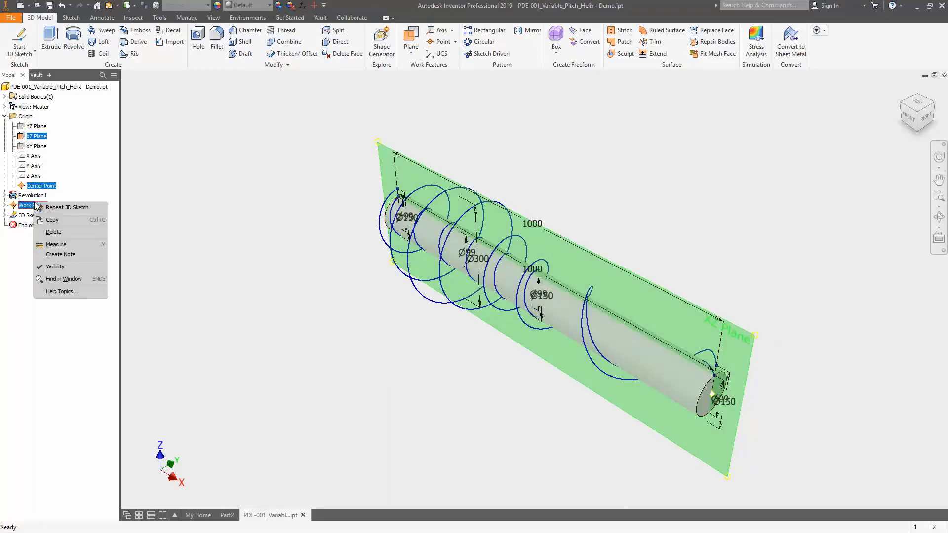
{"action": "left_click", "coordinate": [52, 269]}
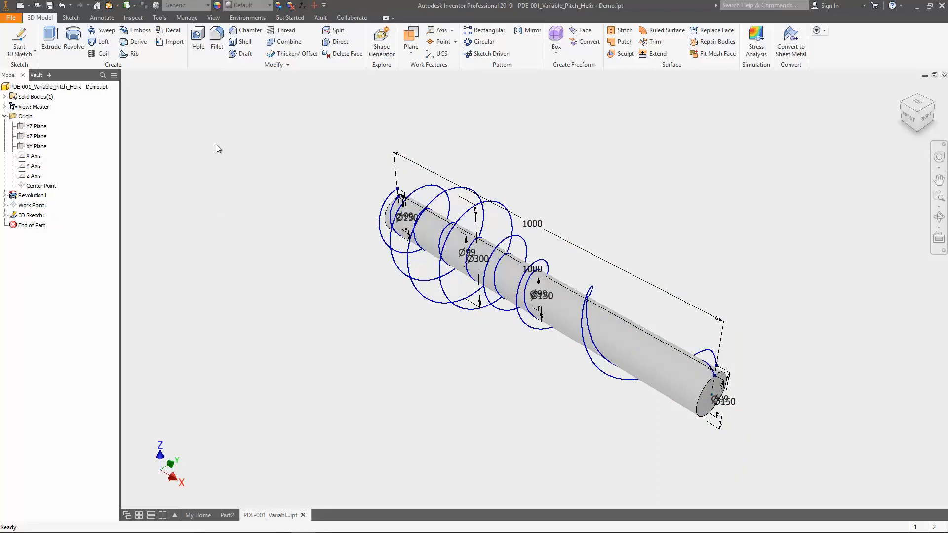
- Create Work Plane1 at the far end of the helix
{"action": "left_click", "coordinate": [408, 37]}
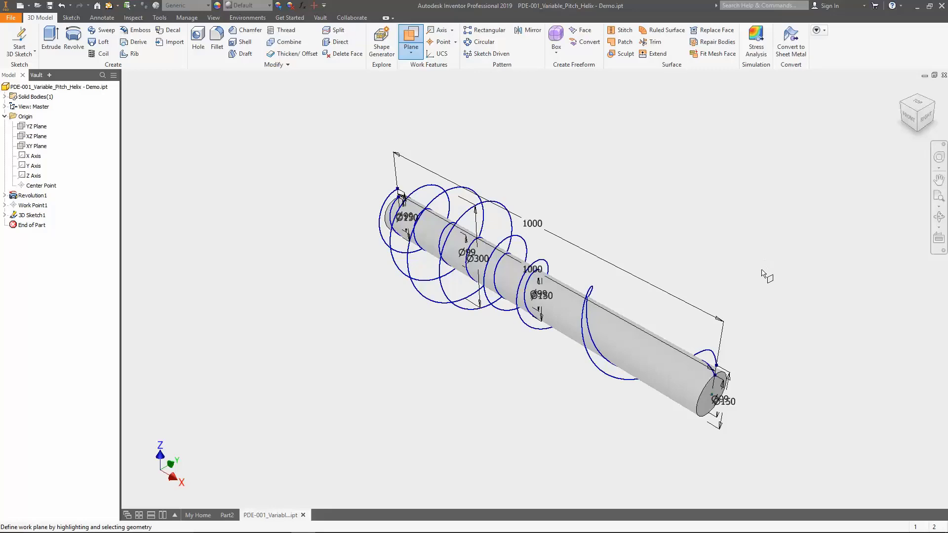
{"action": "left_click", "coordinate": [716, 366]}
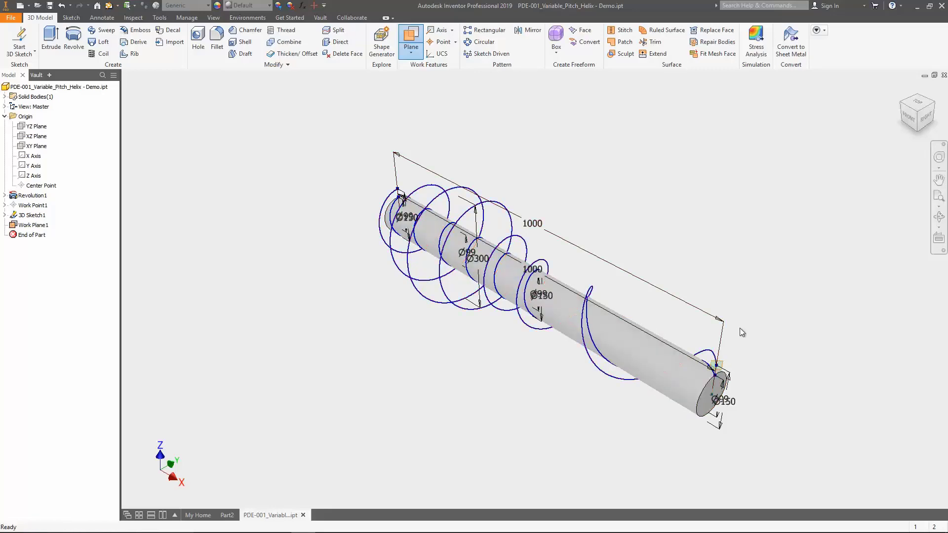
{"action": "scroll", "coordinate": [736, 374], "scroll_direction": "up", "scroll_amount": 5}
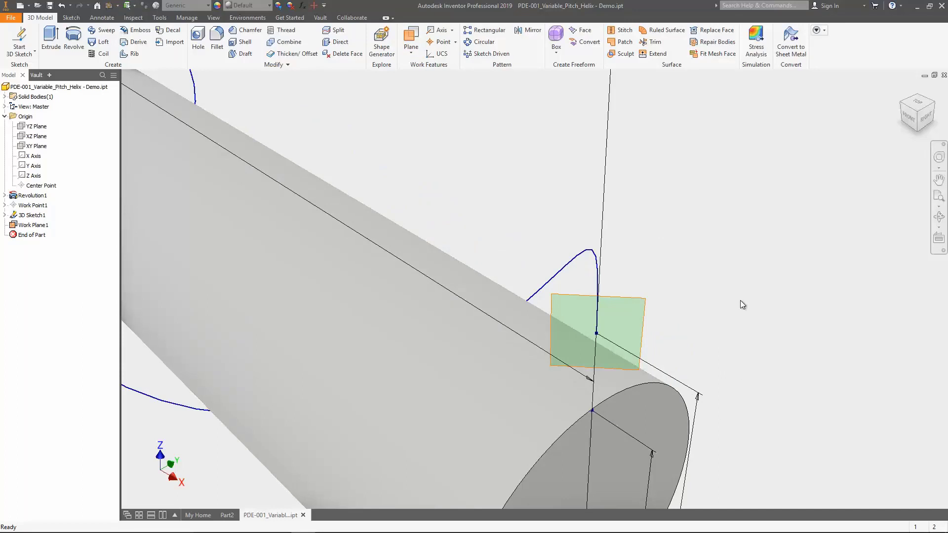
{"action": "left_click", "coordinate": [641, 302]}
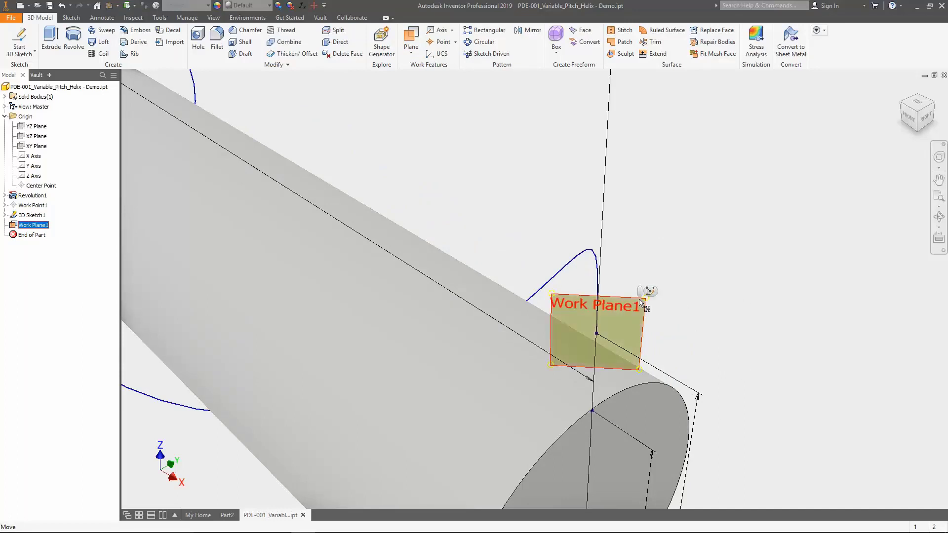
{"action": "right_click", "coordinate": [640, 302]}
{"action": "left_click", "coordinate": [675, 319]}
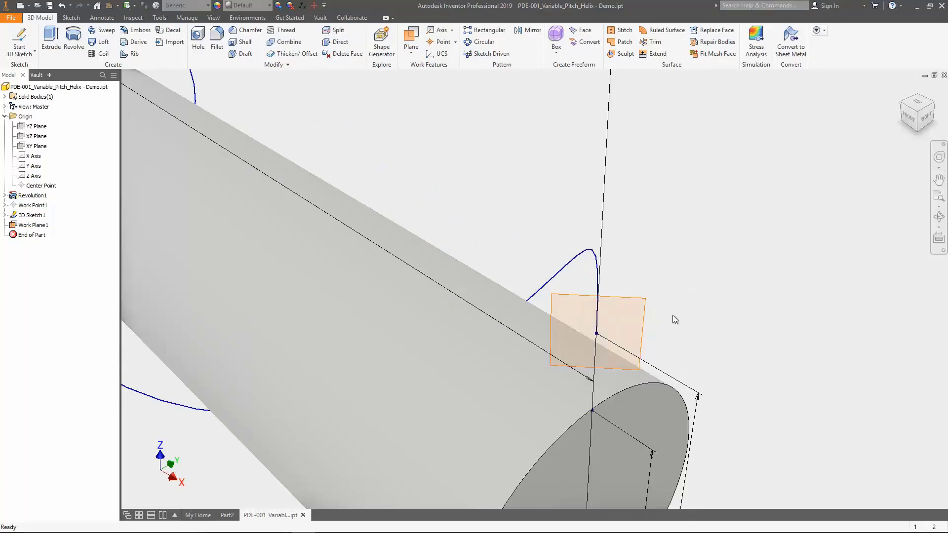
- Start a 2D sketch on Work Plane1 and project the helix end point into it
{"action": "left_click", "coordinate": [554, 294]}
{"action": "left_click", "coordinate": [568, 287]}
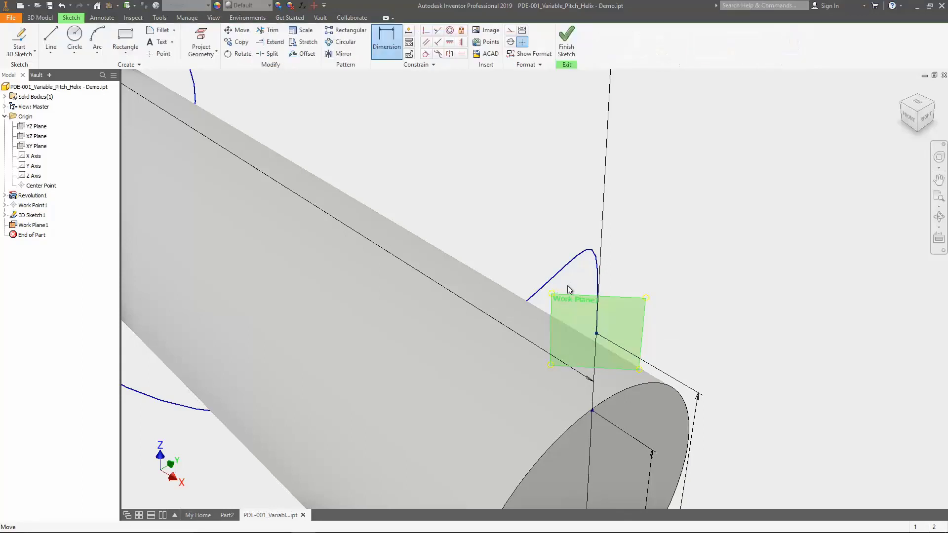
{"action": "left_click", "coordinate": [201, 44]}
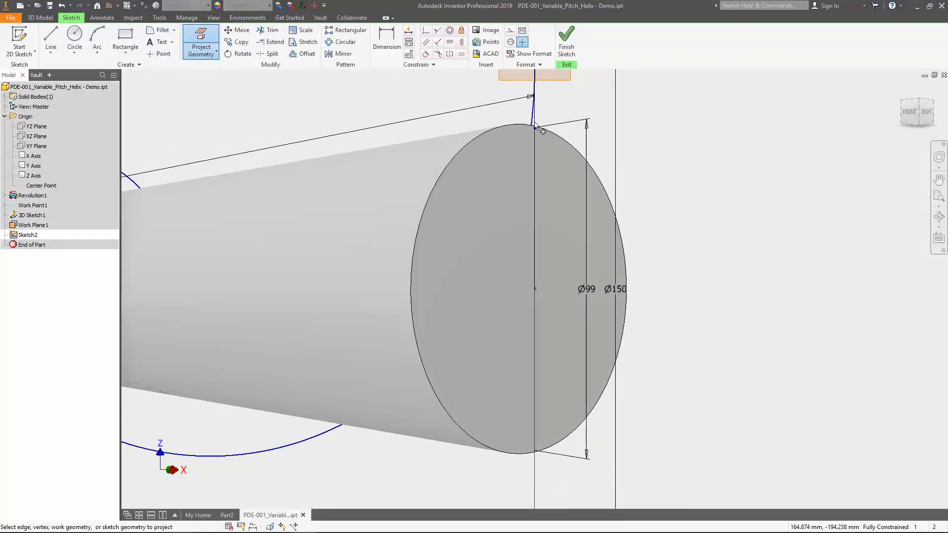
{"action": "scroll", "coordinate": [689, 204], "scroll_direction": "down", "scroll_amount": 3}
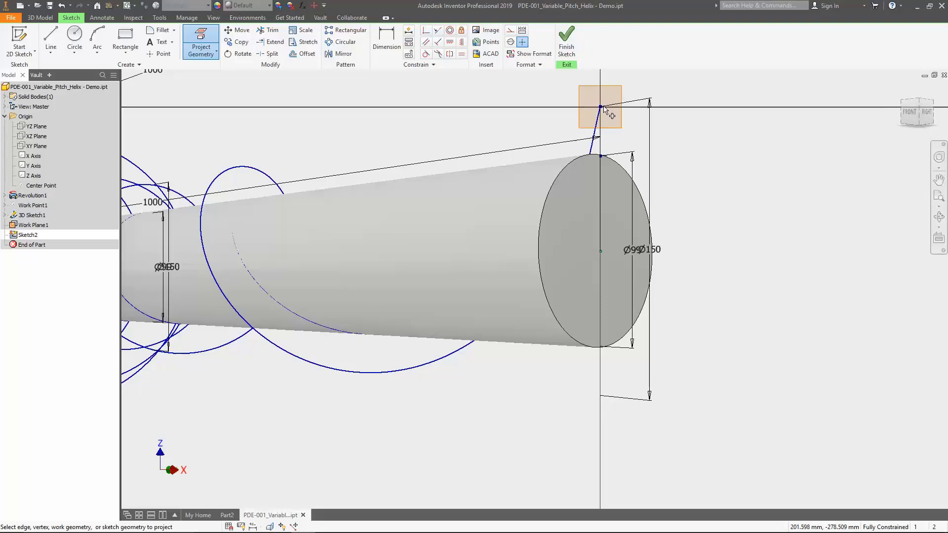
- Draw a line from the helix end point down to the top of the shaft's end circle
{"action": "right_click", "coordinate": [379, 102]}
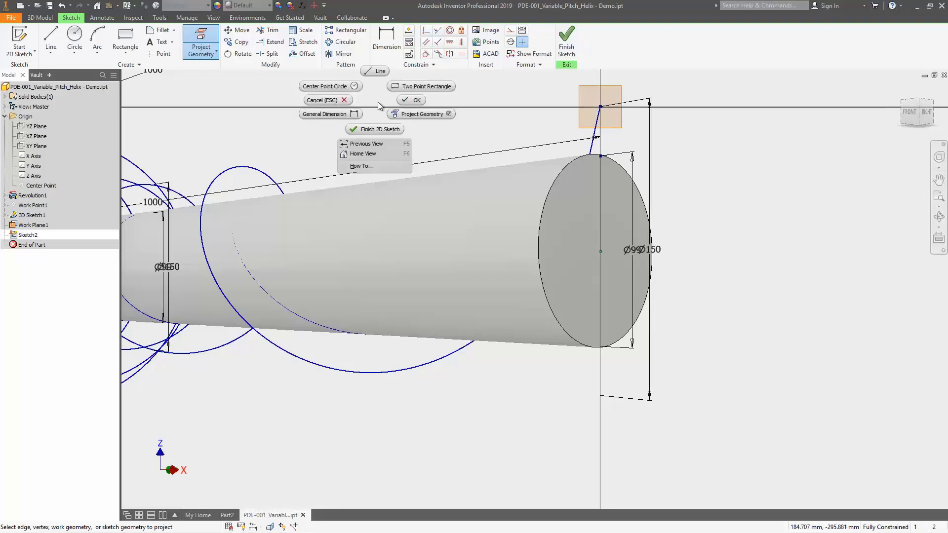
{"action": "left_click", "coordinate": [373, 74]}
{"action": "left_click", "coordinate": [601, 107]}
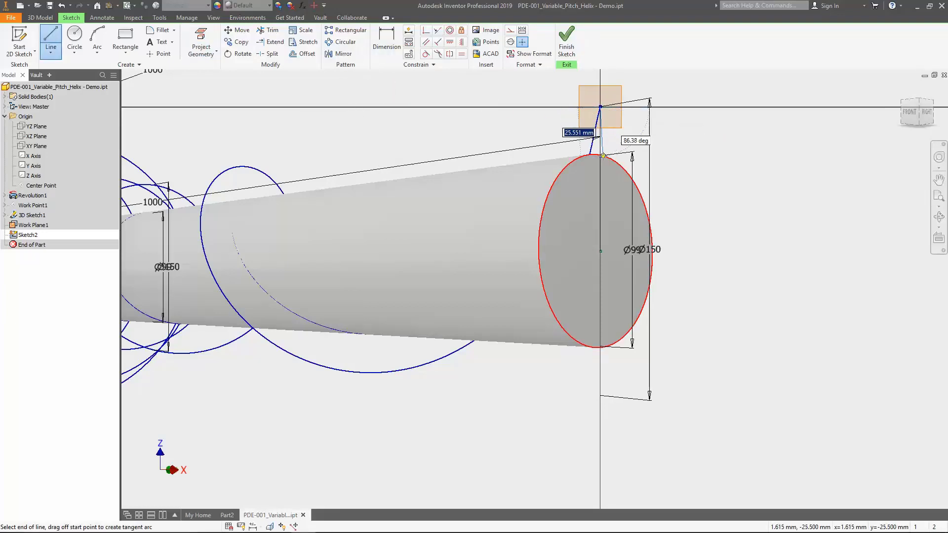
{"action": "scroll", "coordinate": [603, 155], "scroll_direction": "up", "scroll_amount": 5}
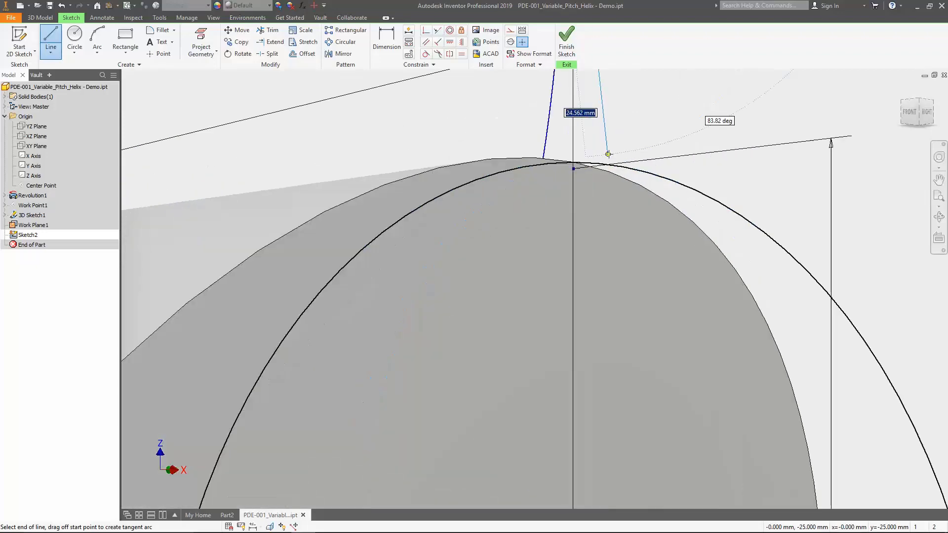
{"action": "left_click", "coordinate": [573, 169]}
{"action": "right_click", "coordinate": [592, 180]}
{"action": "left_click", "coordinate": [610, 218]}
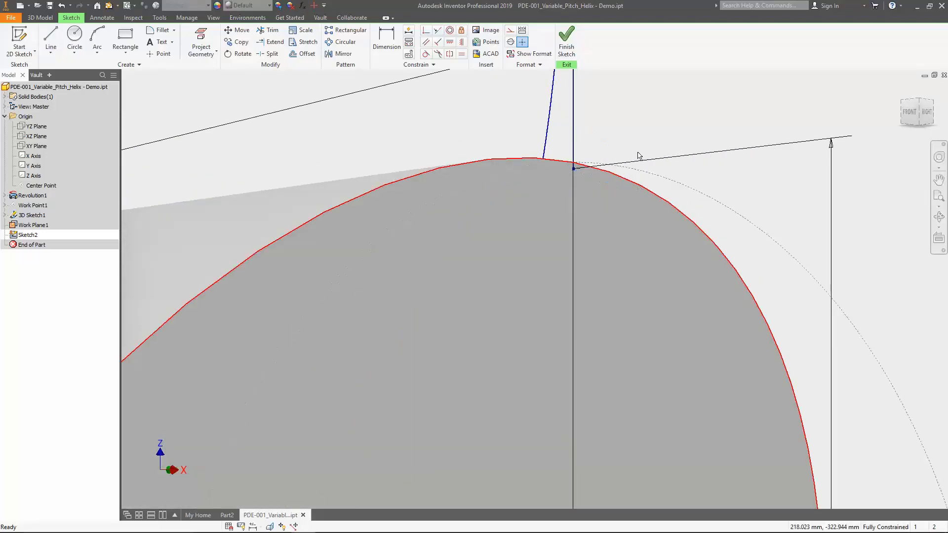
- Finish the sketch and sweep it as a Path & Guide Rail surface, with the helix as guide rail
{"action": "left_click", "coordinate": [567, 45]}
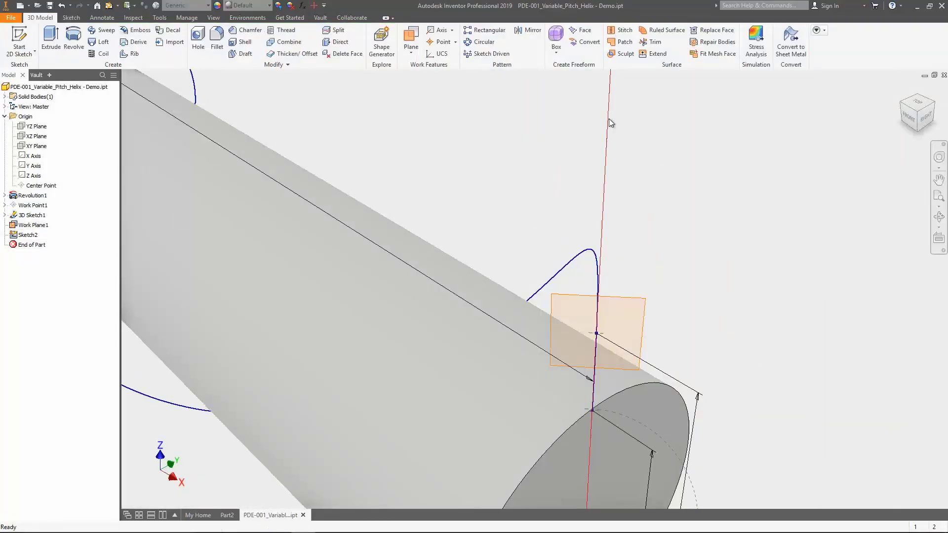
{"action": "left_click", "coordinate": [103, 30]}
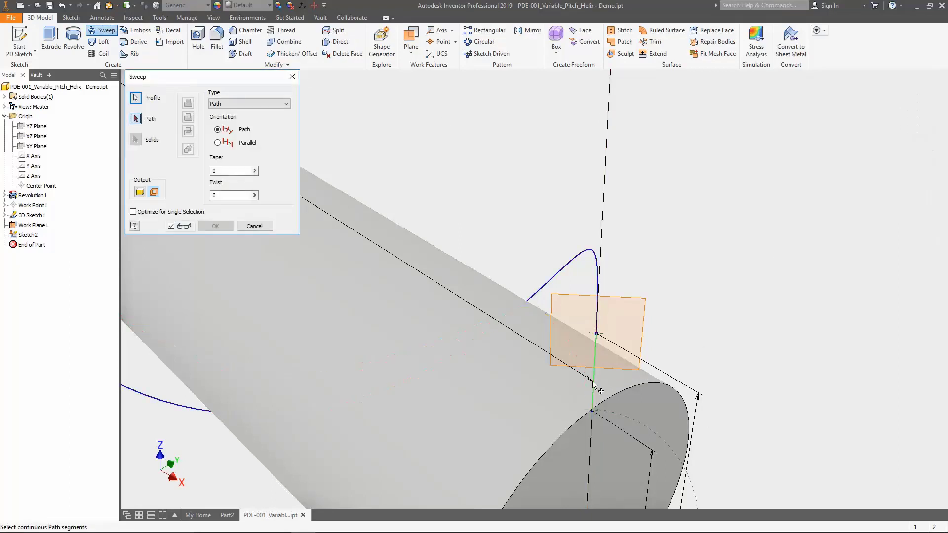
{"action": "left_click", "coordinate": [268, 103]}
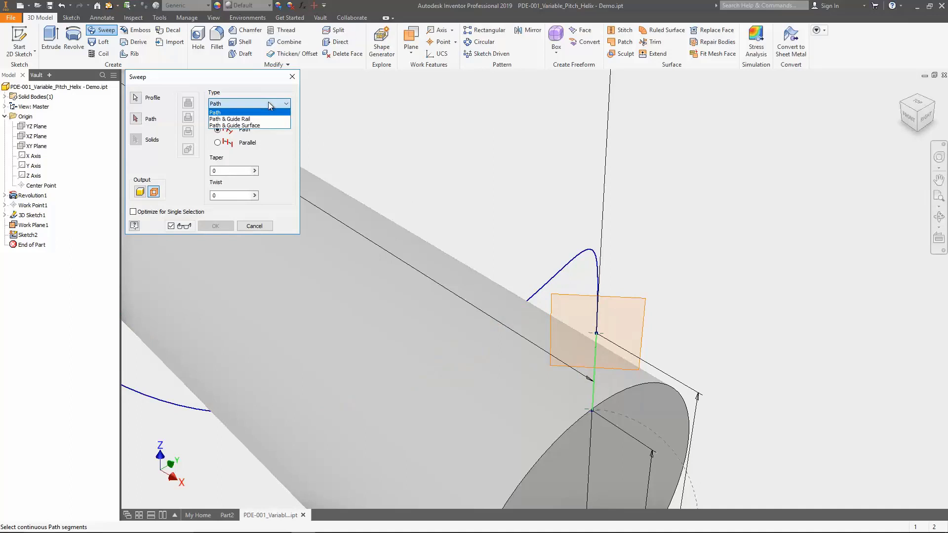
{"action": "left_click", "coordinate": [267, 122]}
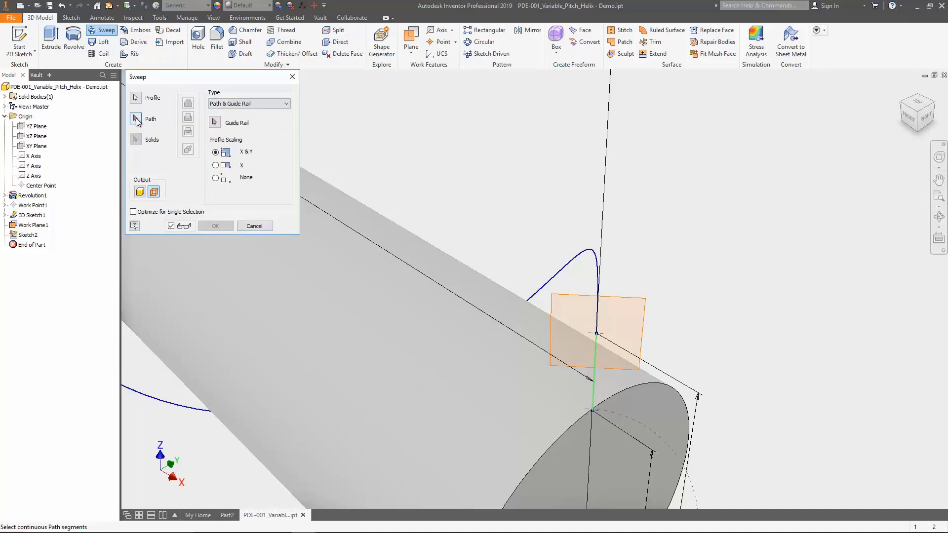
{"action": "left_click", "coordinate": [593, 395]}
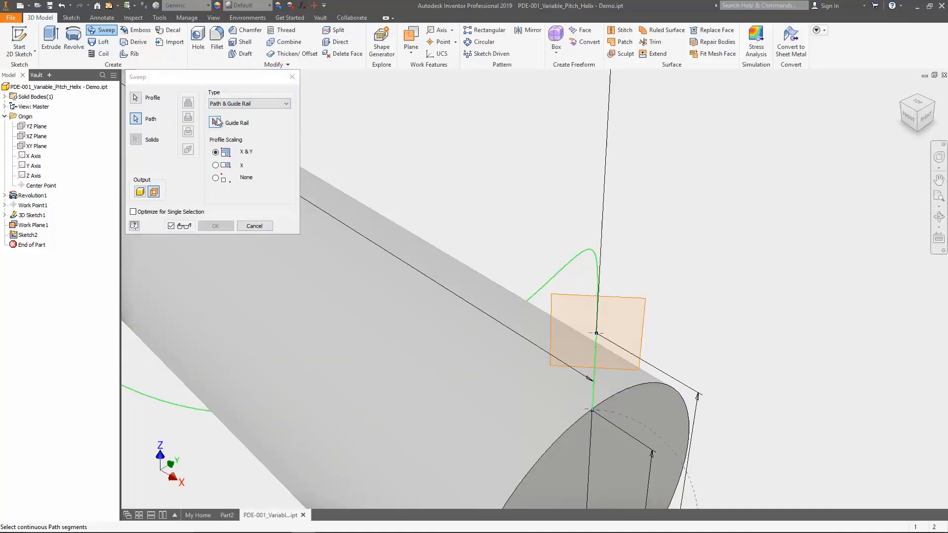
{"action": "left_click", "coordinate": [588, 253]}
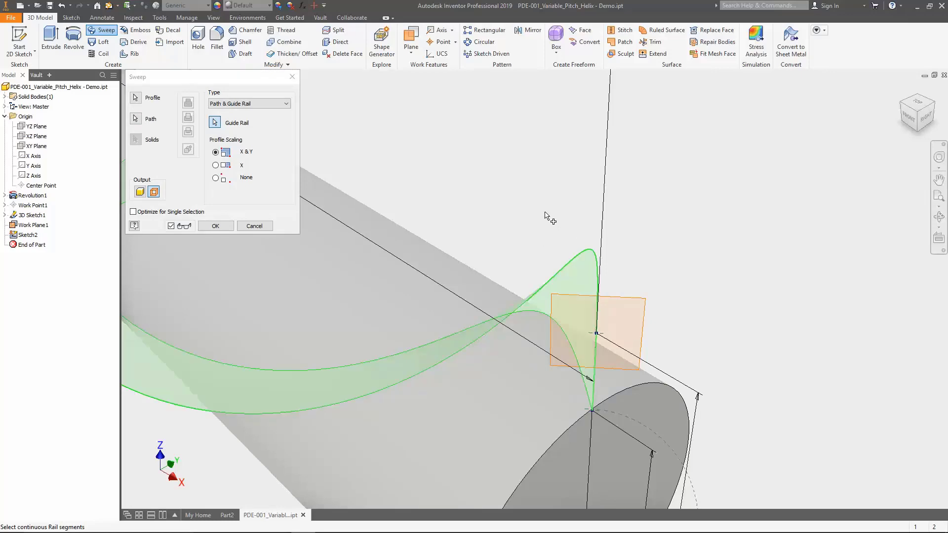
{"action": "scroll", "coordinate": [799, 348], "scroll_direction": "up", "scroll_amount": 3}
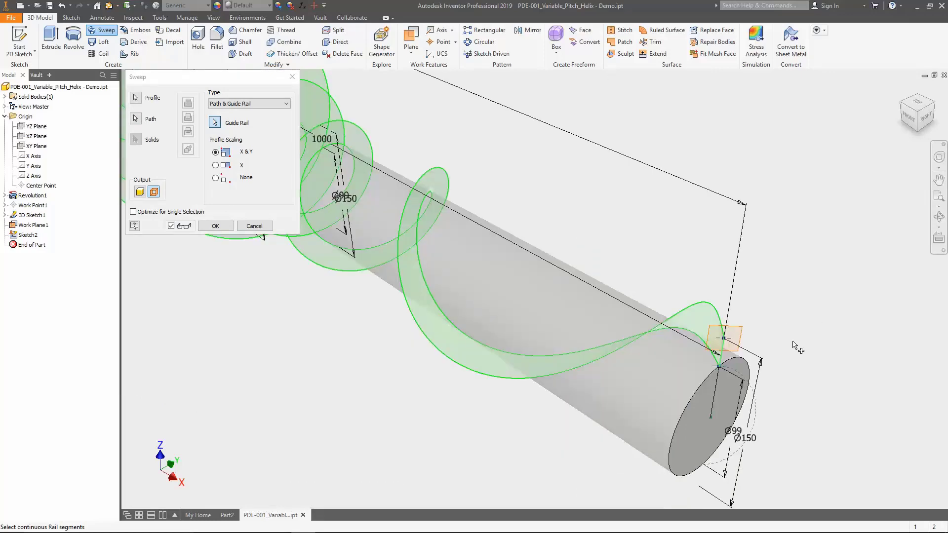
{"action": "scroll", "coordinate": [798, 347], "scroll_direction": "up", "scroll_amount": 2}
{"action": "left_click", "coordinate": [939, 217]}
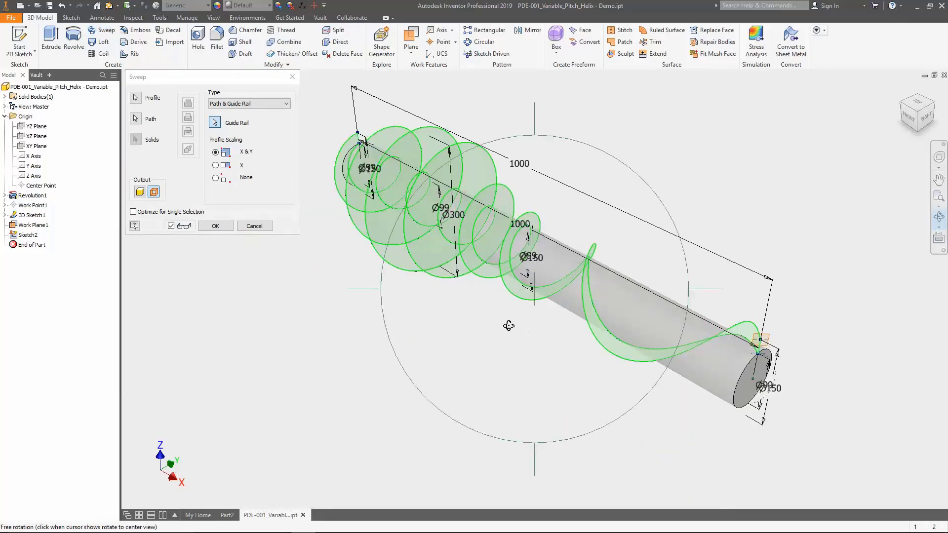
{"action": "left_click_drag", "start_coordinate": [508, 320], "coordinate": [523, 306]}
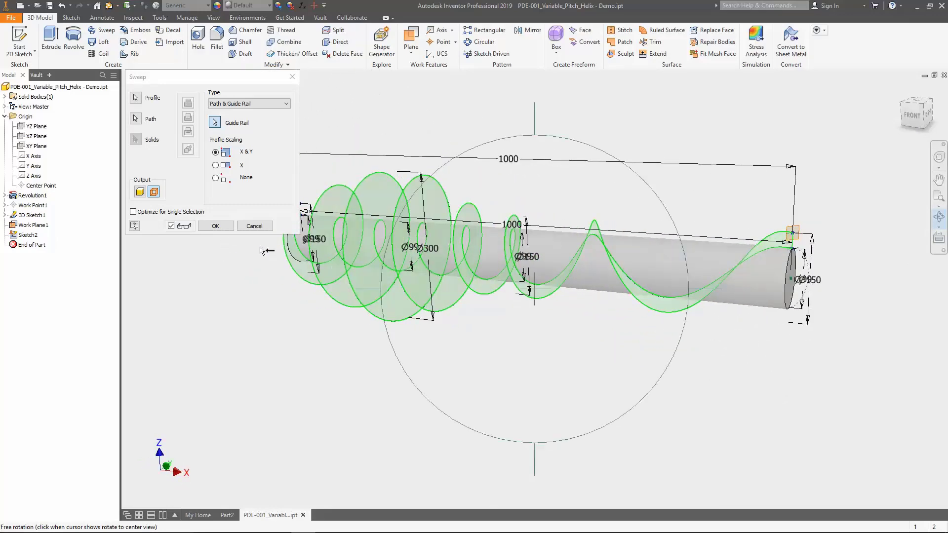
{"action": "left_click", "coordinate": [215, 225]}
- Thicken the helix surface into a 10 mm solid flight
{"action": "left_click", "coordinate": [939, 217]}
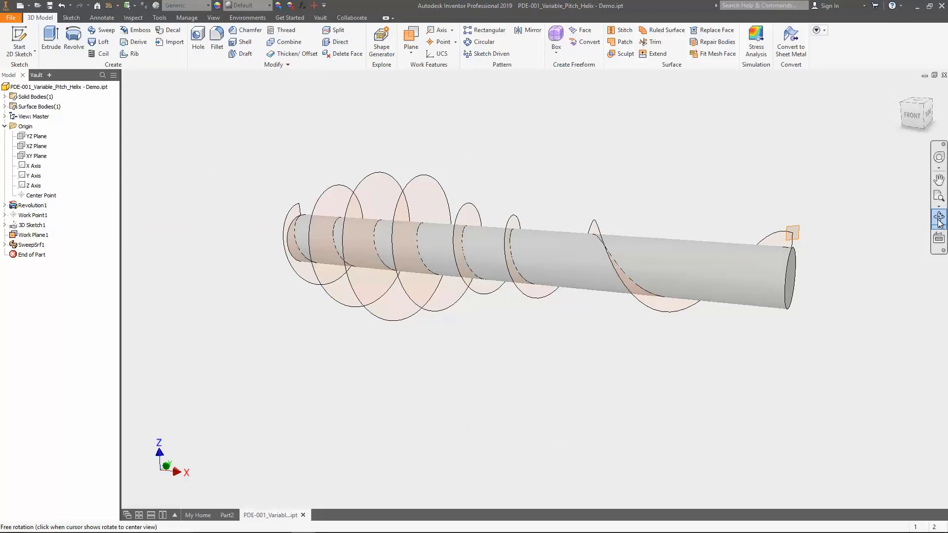
{"action": "mouse_move", "coordinate": [482, 314]}
{"action": "left_mouse_down"}
{"action": "mouse_move", "coordinate": [536, 317]}
{"action": "mouse_move", "coordinate": [499, 319]}
{"action": "left_mouse_up"}
{"action": "right_click", "coordinate": [523, 361]}
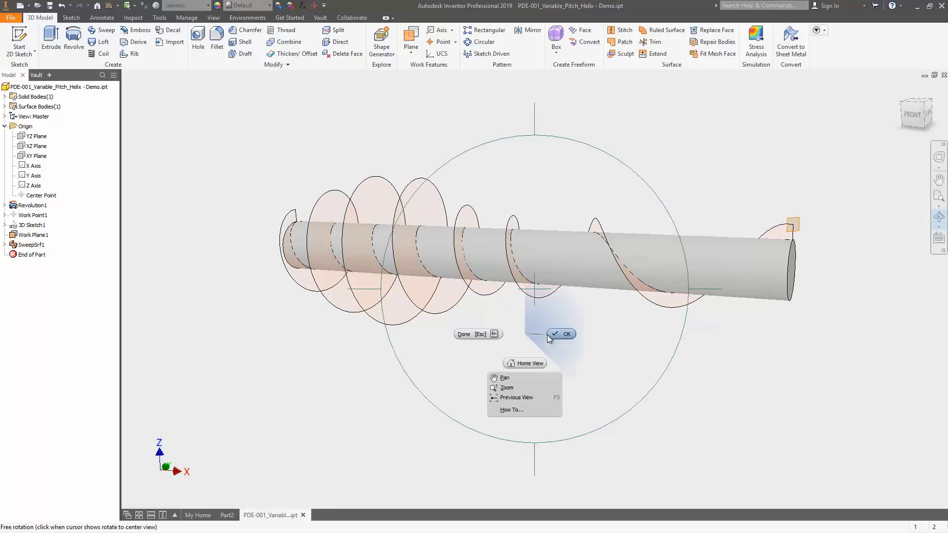
{"action": "left_click", "coordinate": [539, 344]}
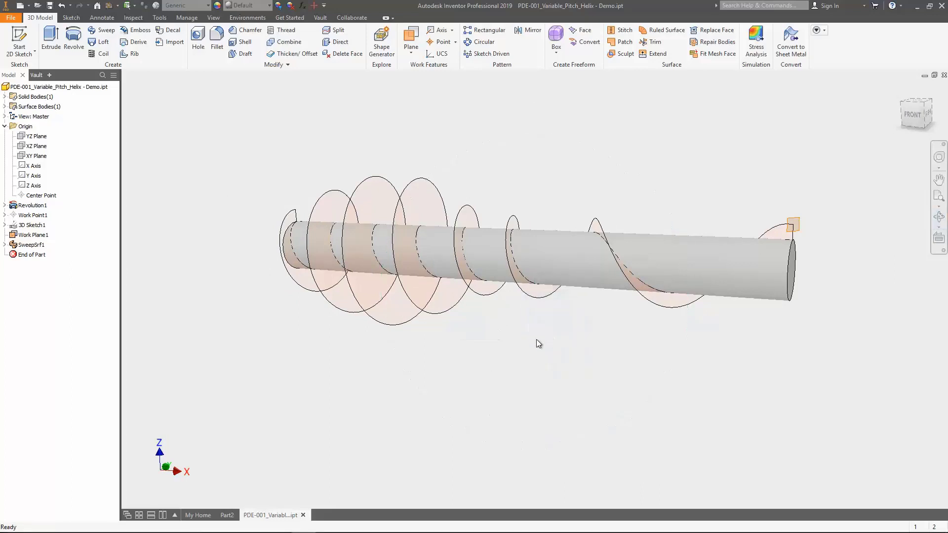
{"action": "left_click", "coordinate": [296, 53]}
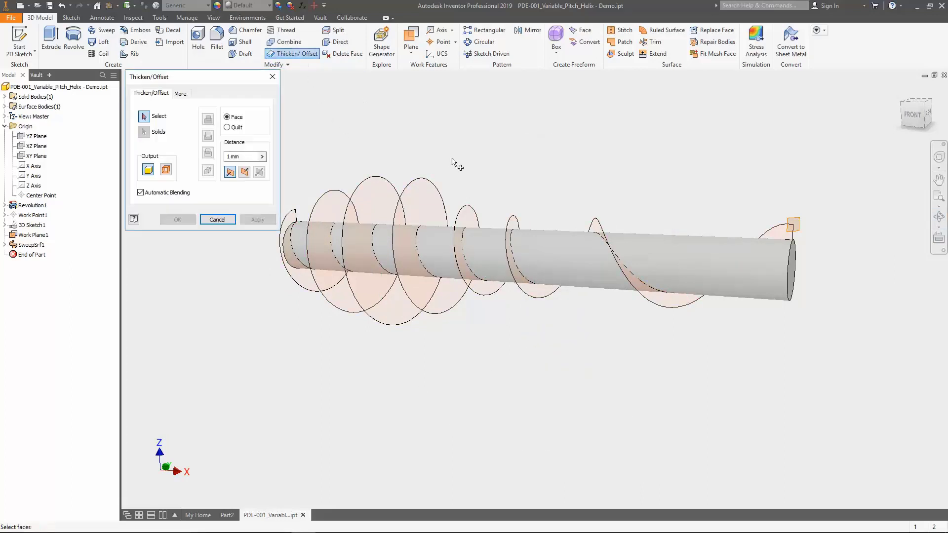
{"action": "left_click", "coordinate": [433, 192]}
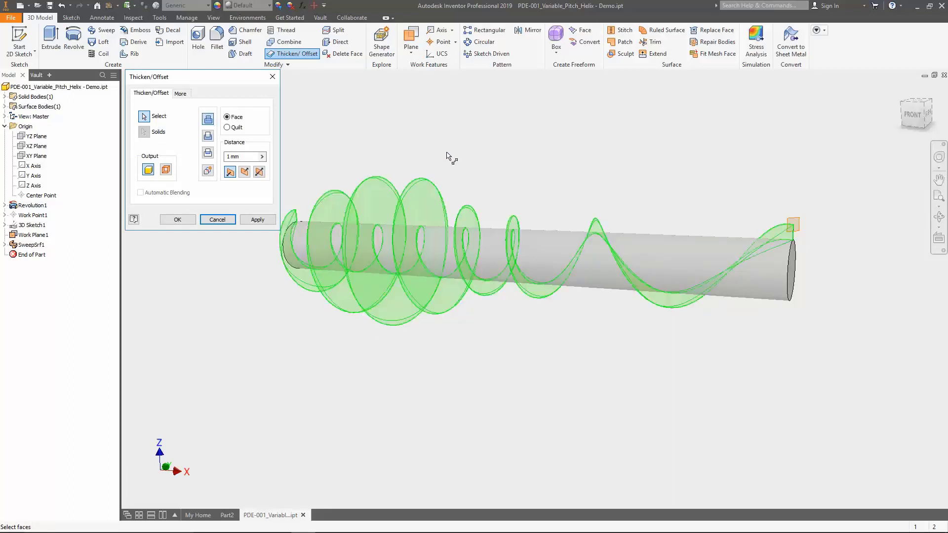
{"action": "left_click", "coordinate": [263, 156]}
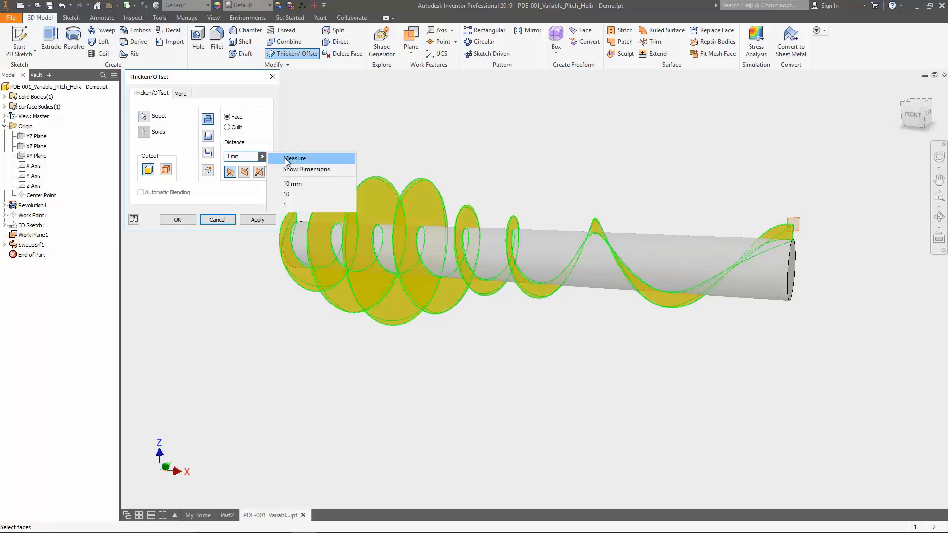
{"action": "left_click", "coordinate": [287, 184]}
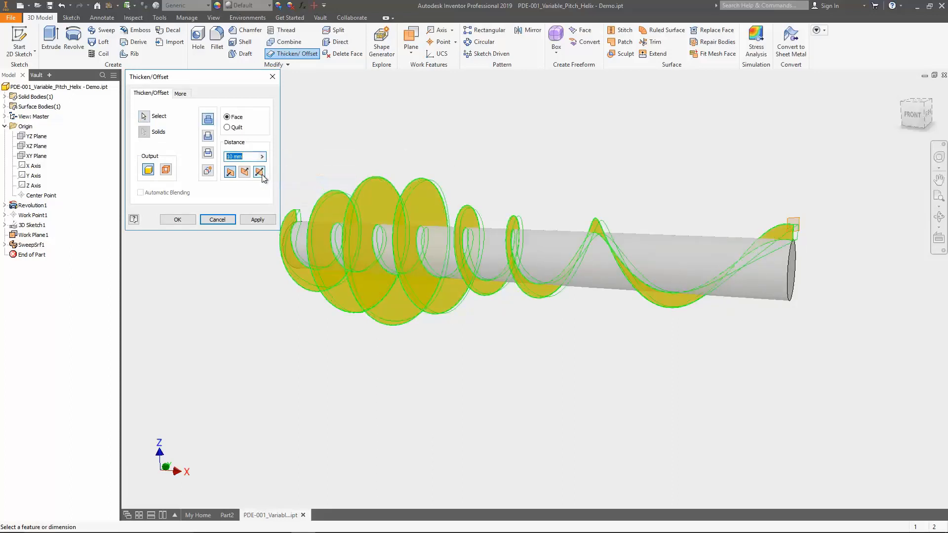
{"action": "left_click", "coordinate": [189, 221]}
- Hide SweepSrf1 and Work Plane1
{"action": "right_click", "coordinate": [39, 247]}
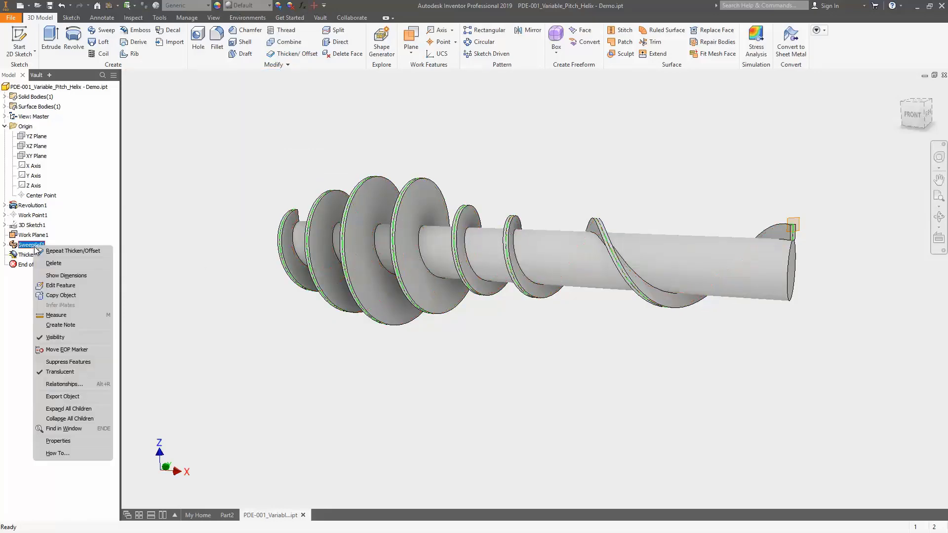
{"action": "left_click", "coordinate": [61, 337]}
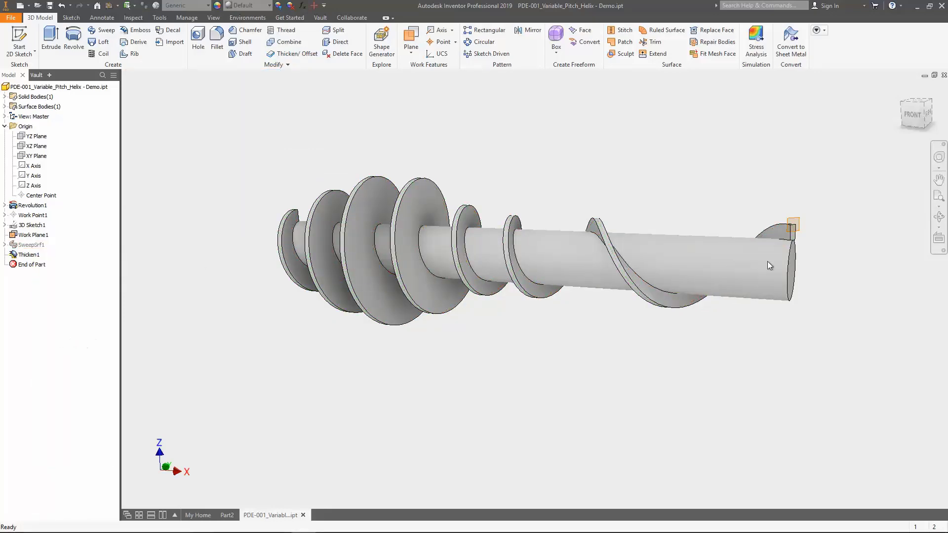
{"action": "left_click", "coordinate": [799, 218]}
{"action": "right_click", "coordinate": [799, 218]}
{"action": "left_click", "coordinate": [761, 346]}
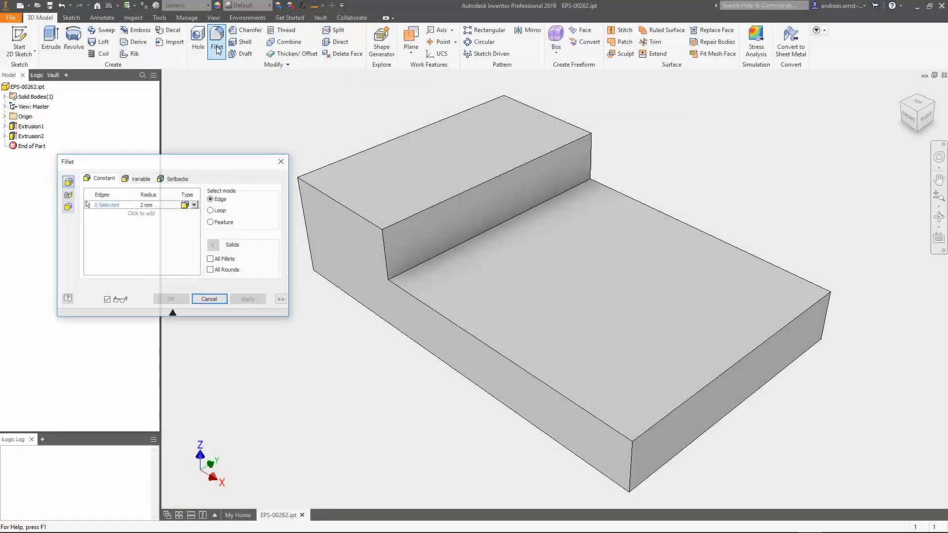
- Select the raised top-face loop and the inner step edge, and make the fillets the inverted cove-style type
{"action": "left_click", "coordinate": [221, 211]}
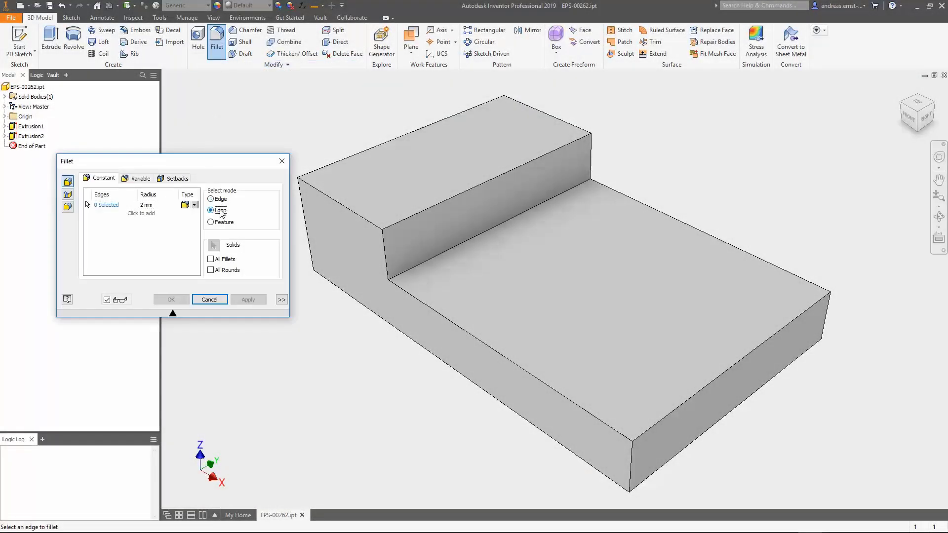
{"action": "left_click", "coordinate": [336, 204]}
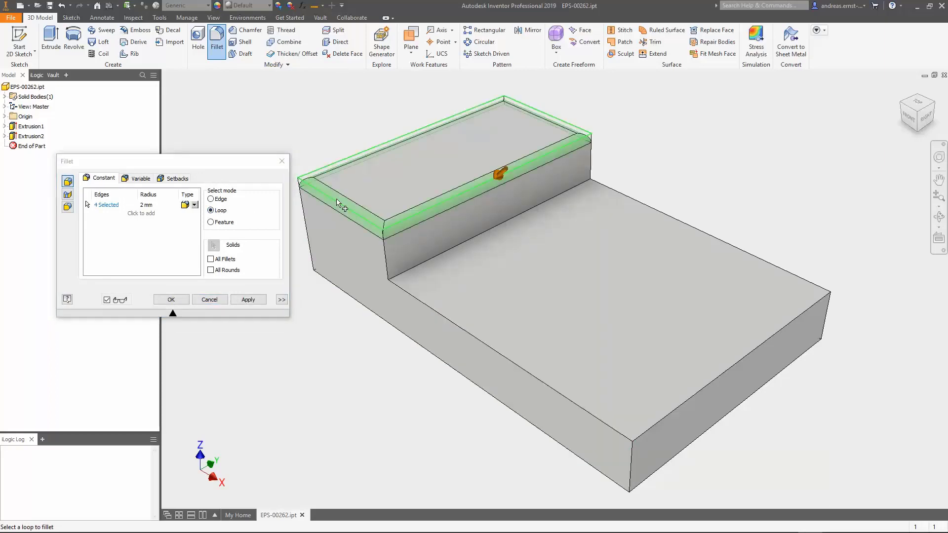
{"action": "left_click", "coordinate": [219, 200]}
{"action": "left_click", "coordinate": [407, 271]}
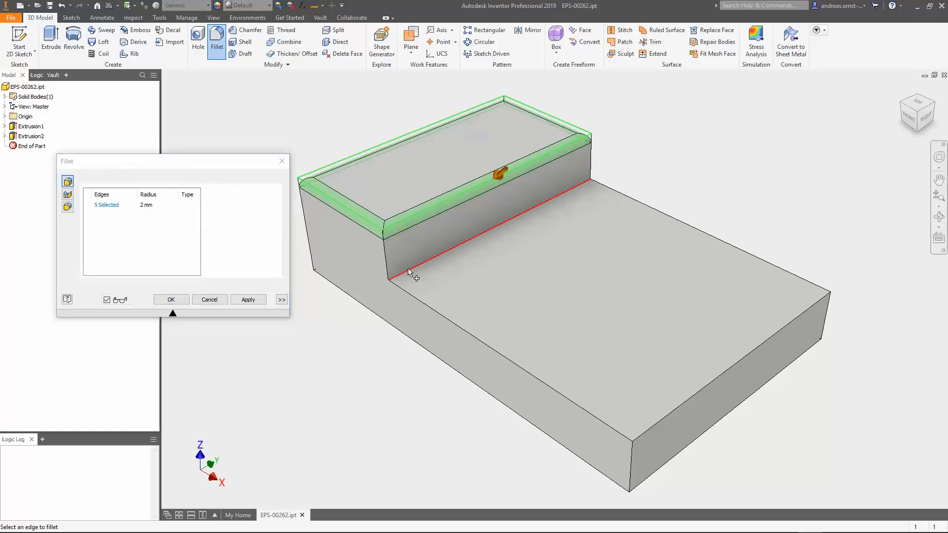
{"action": "left_click", "coordinate": [196, 205]}
{"action": "left_click", "coordinate": [195, 206]}
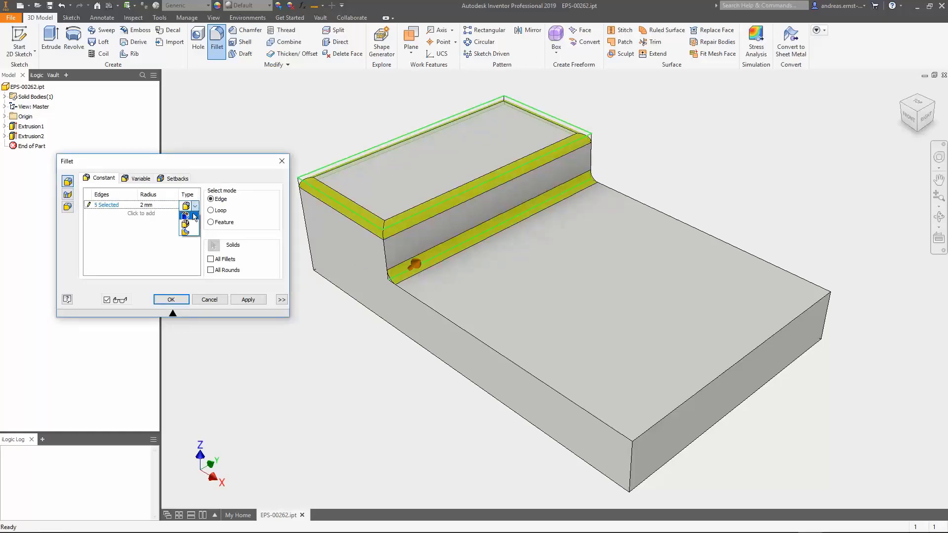
{"action": "left_click", "coordinate": [193, 232]}
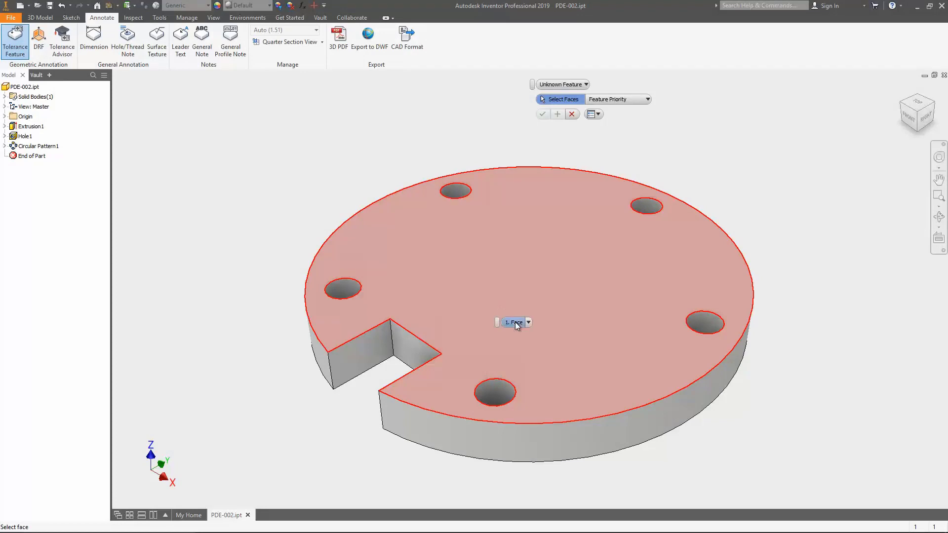
- Give the disc's bottom face a 0,1 flatness tolerance as datum A, then pick the top face for another
{"action": "left_click", "coordinate": [528, 322]}
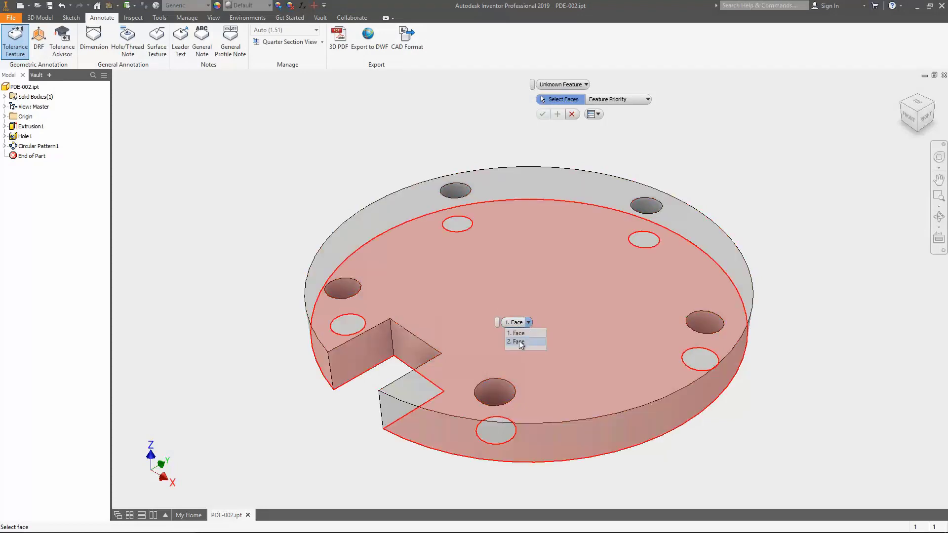
{"action": "left_click", "coordinate": [519, 341]}
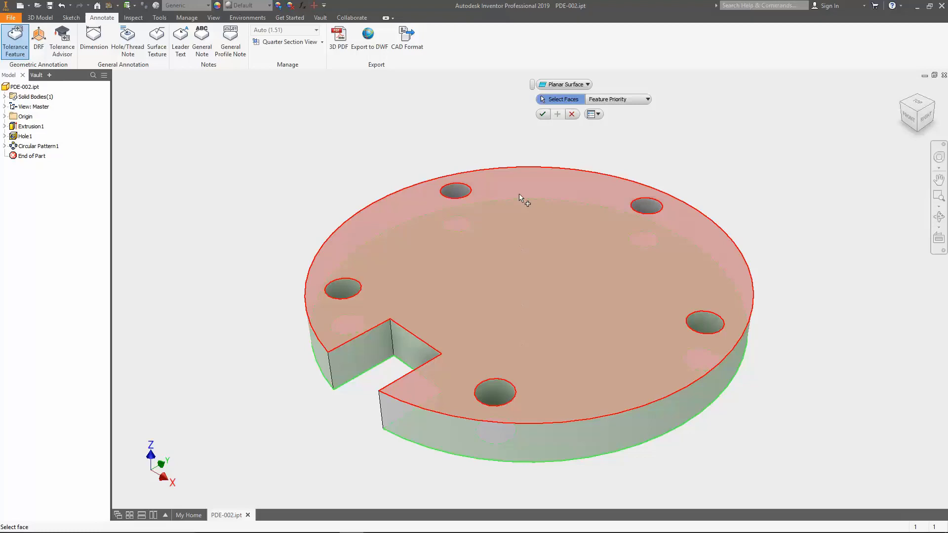
{"action": "left_click", "coordinate": [543, 114]}
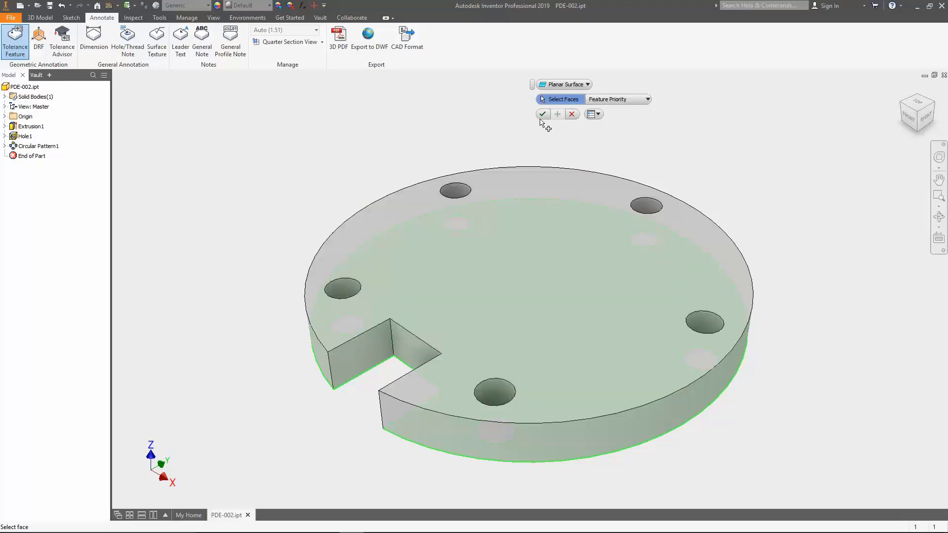
{"action": "right_click", "coordinate": [322, 409]}
{"action": "left_click", "coordinate": [327, 461]}
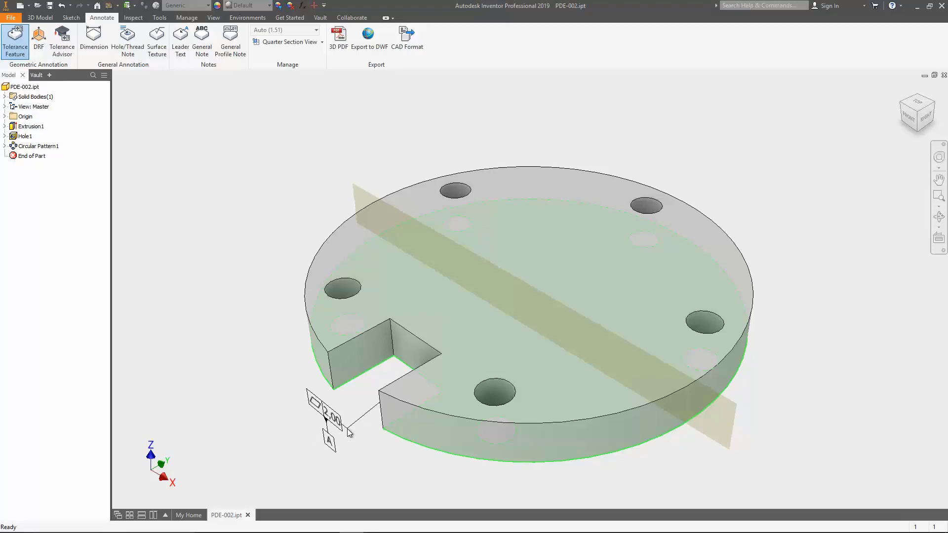
{"action": "left_click", "coordinate": [565, 93]}
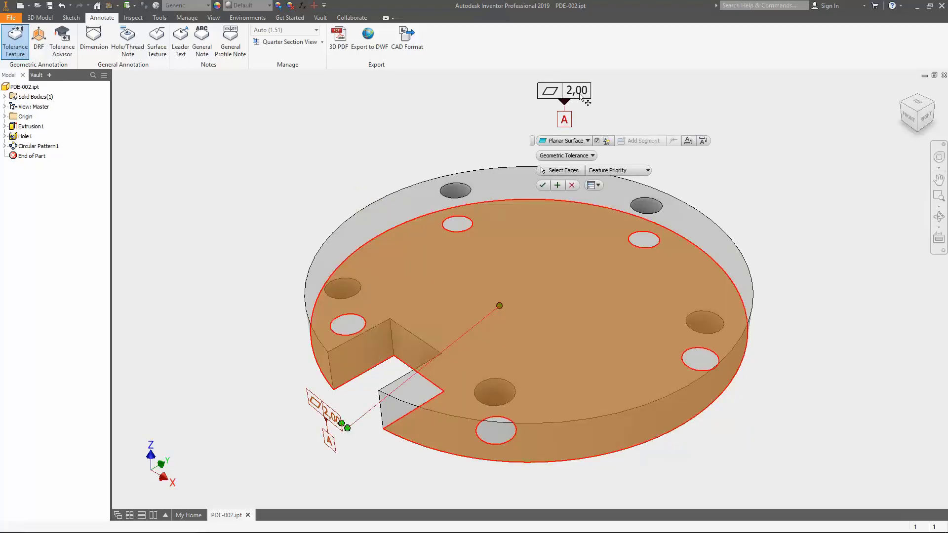
{"action": "type", "text": "0,1"}
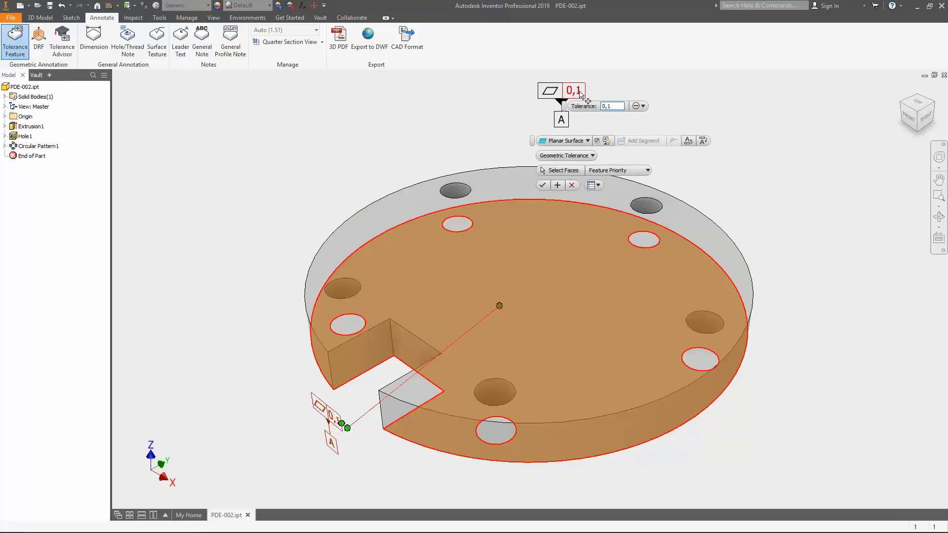
{"action": "left_click", "coordinate": [542, 185]}
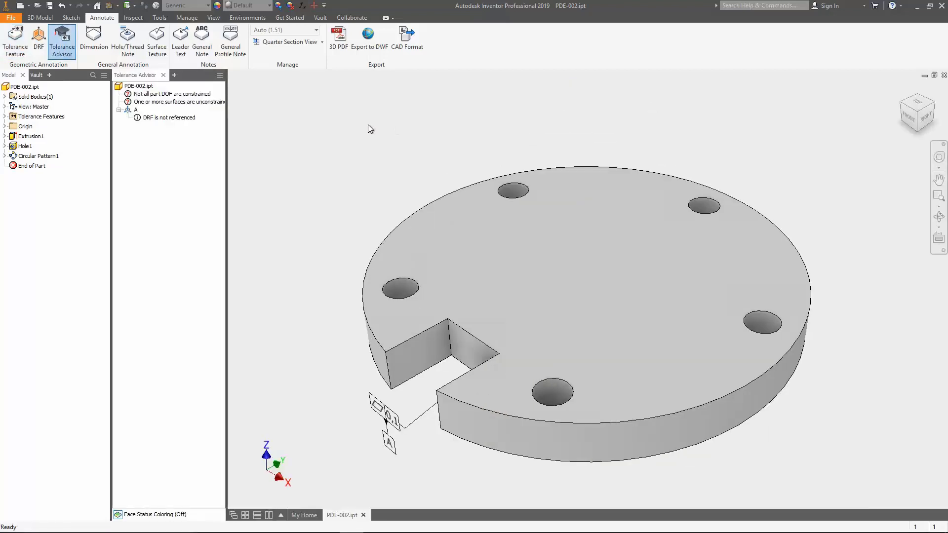
{"action": "left_click", "coordinate": [14, 40]}
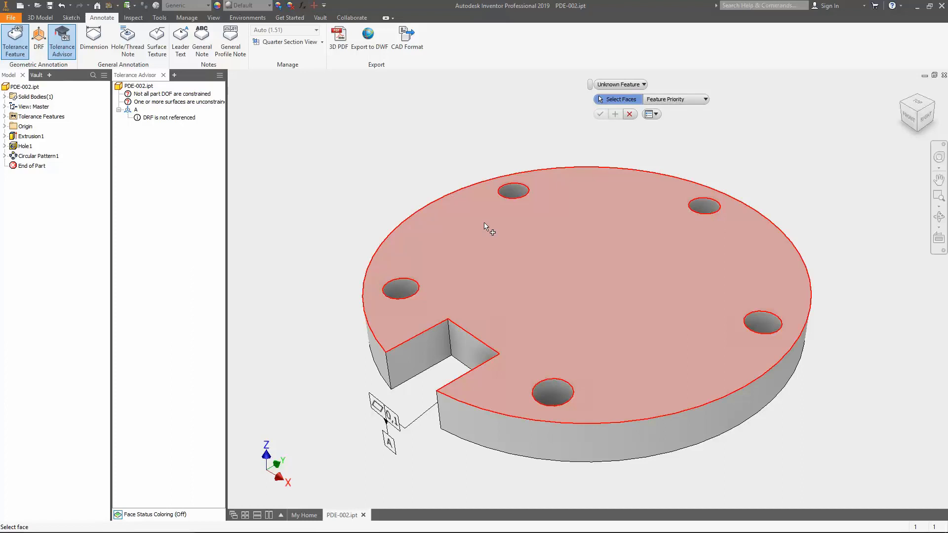
{"action": "left_click", "coordinate": [485, 227]}
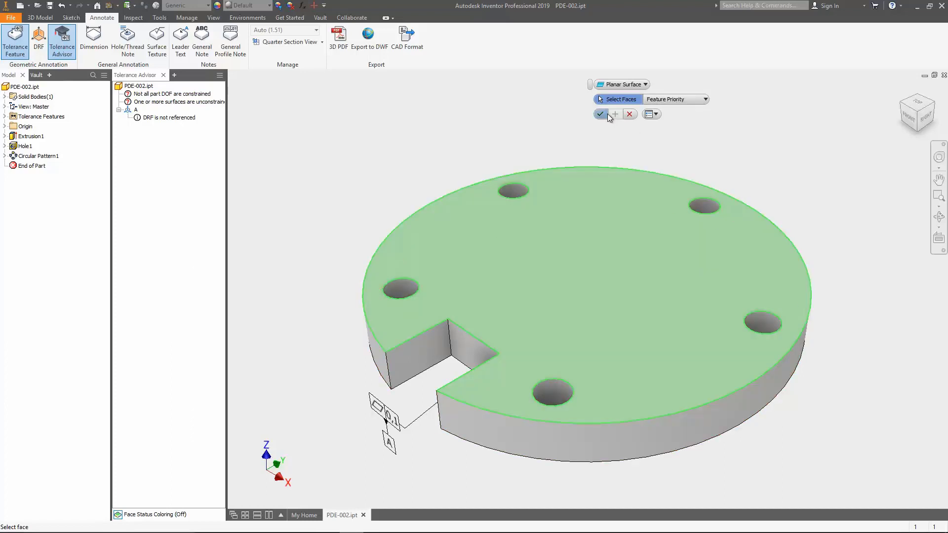
- Place the top-face tolerance on the next candidate plane as a 0,05 Parallelism to datum A
{"action": "left_click", "coordinate": [605, 114]}
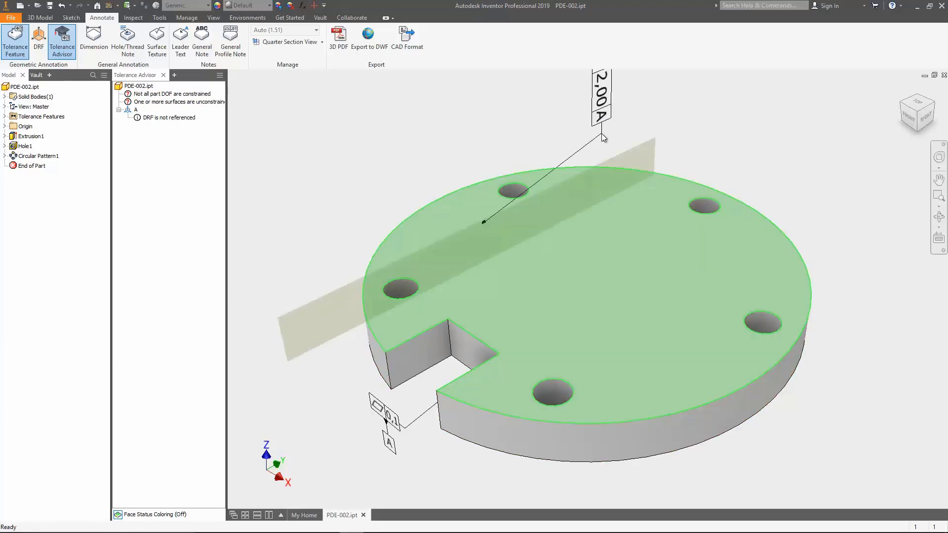
{"action": "right_click", "coordinate": [609, 137]}
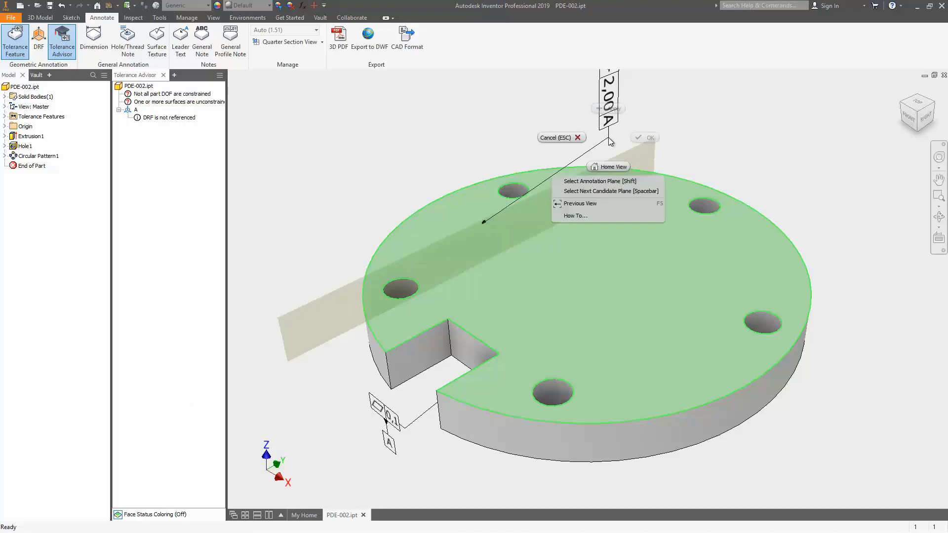
{"action": "left_click", "coordinate": [607, 190]}
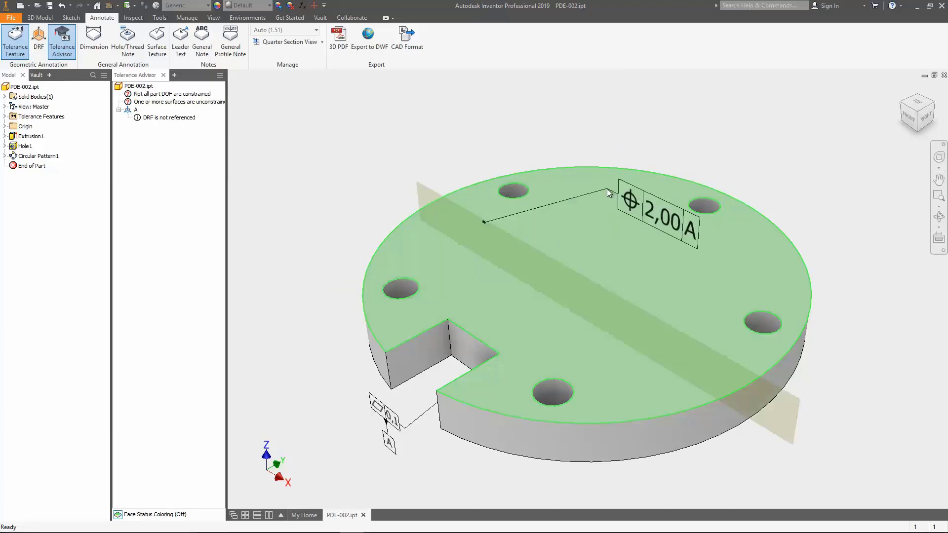
{"action": "left_click", "coordinate": [584, 165]}
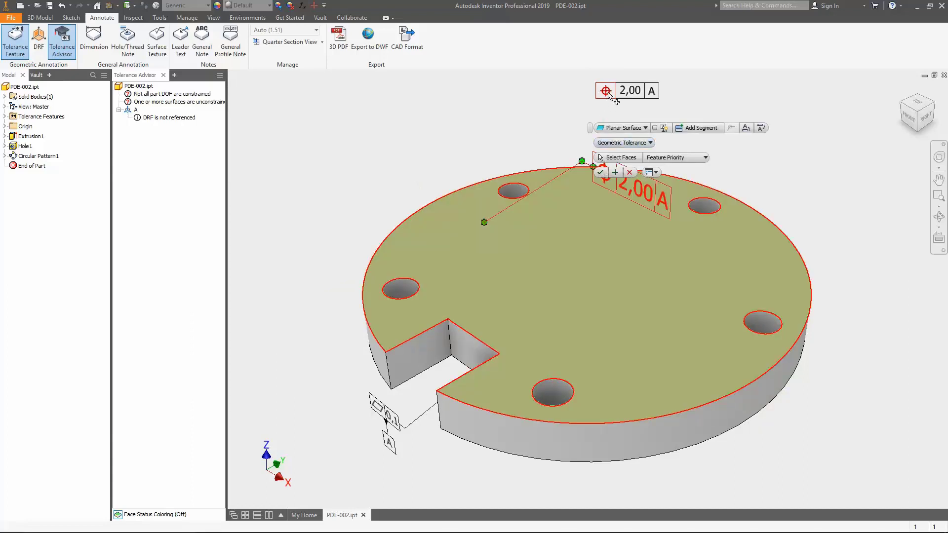
{"action": "left_click", "coordinate": [611, 104]}
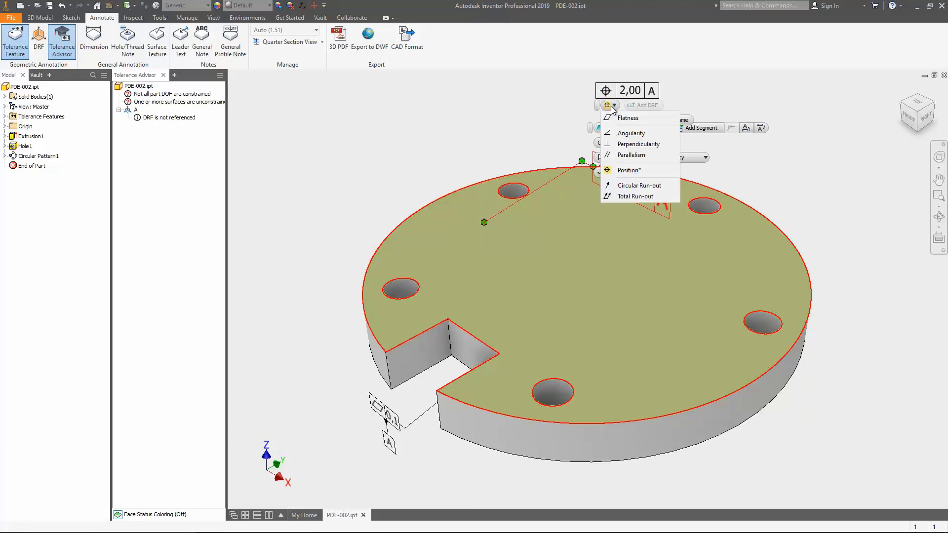
{"action": "left_click", "coordinate": [619, 155]}
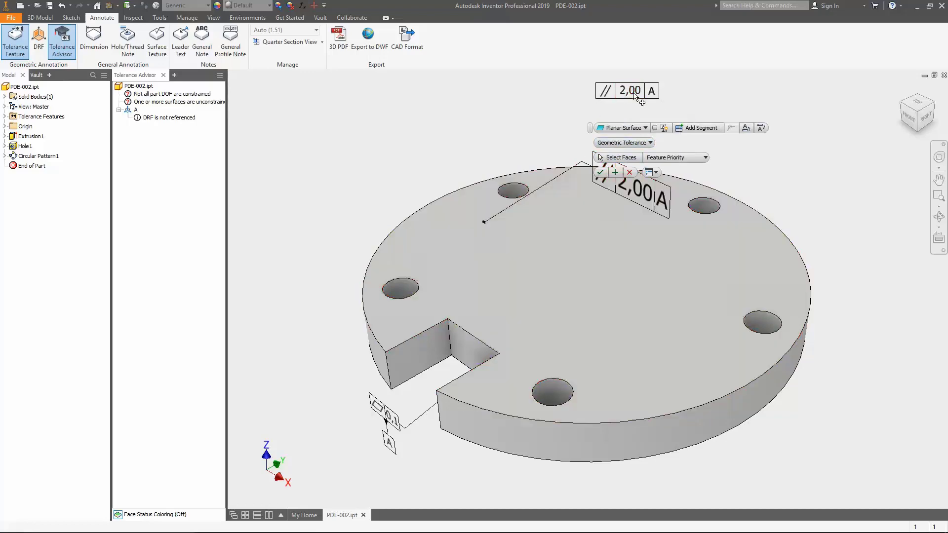
{"action": "left_click", "coordinate": [635, 94]}
{"action": "type", "text": "0,05"}
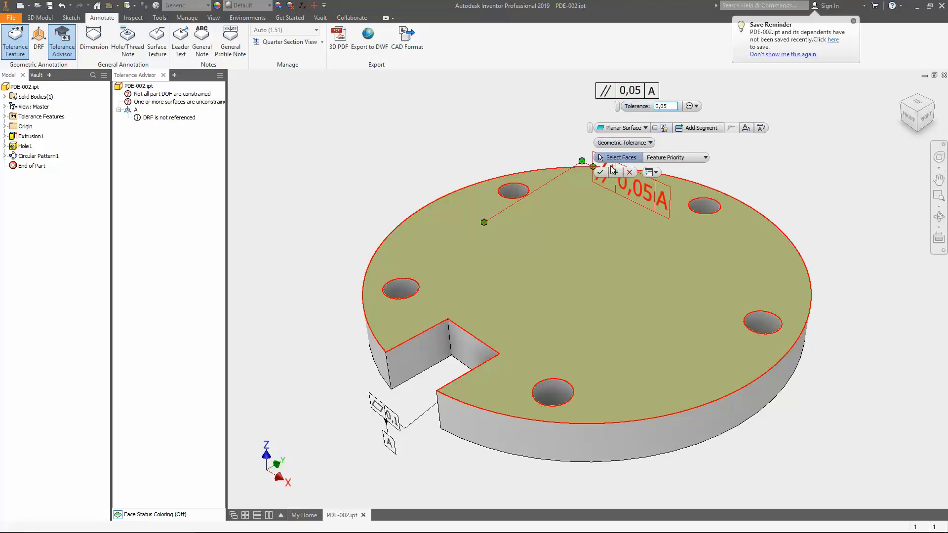
{"action": "left_click", "coordinate": [600, 172]}
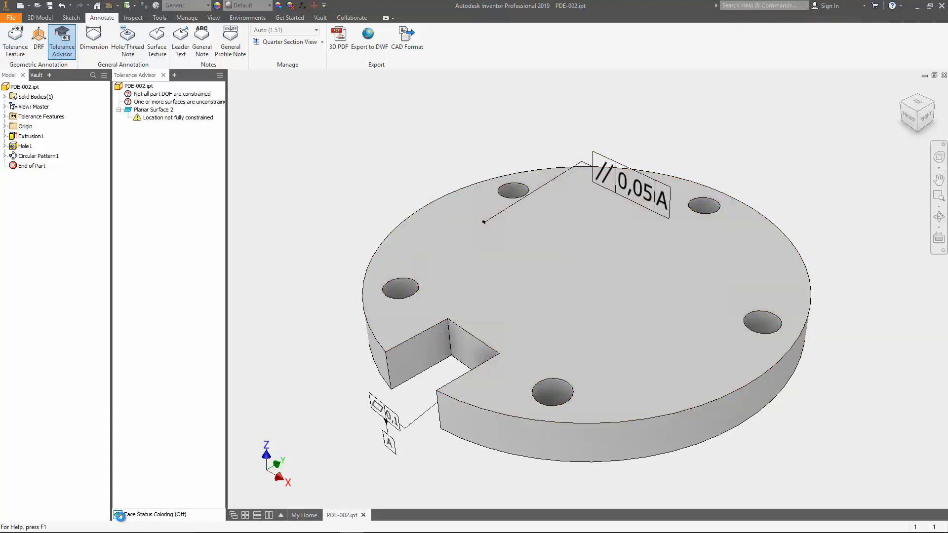
- Colour faces by tolerance status, zoom to the notch from Home view, and start a tolerance feature
{"action": "left_click", "coordinate": [119, 515]}
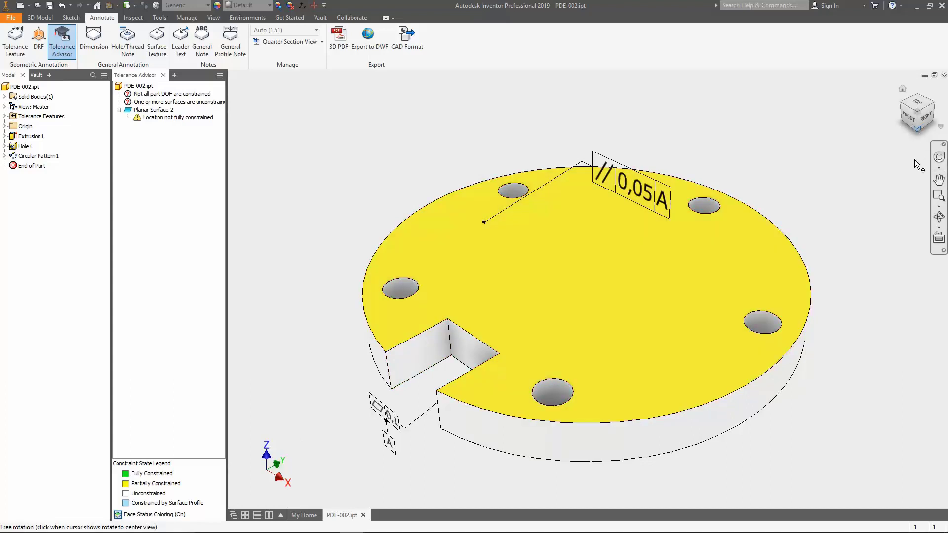
{"action": "key", "text": "F6"}
{"action": "key", "text": "F5"}
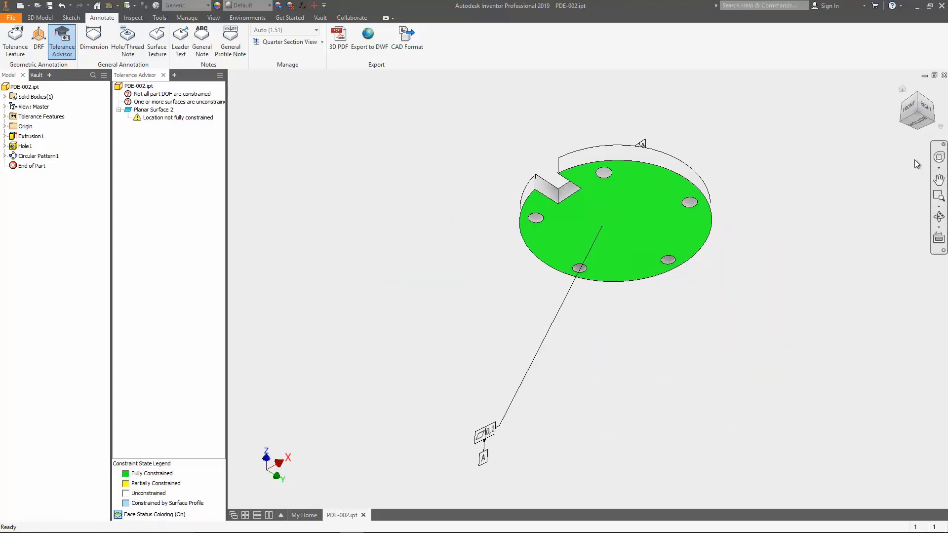
{"action": "key", "text": "F6"}
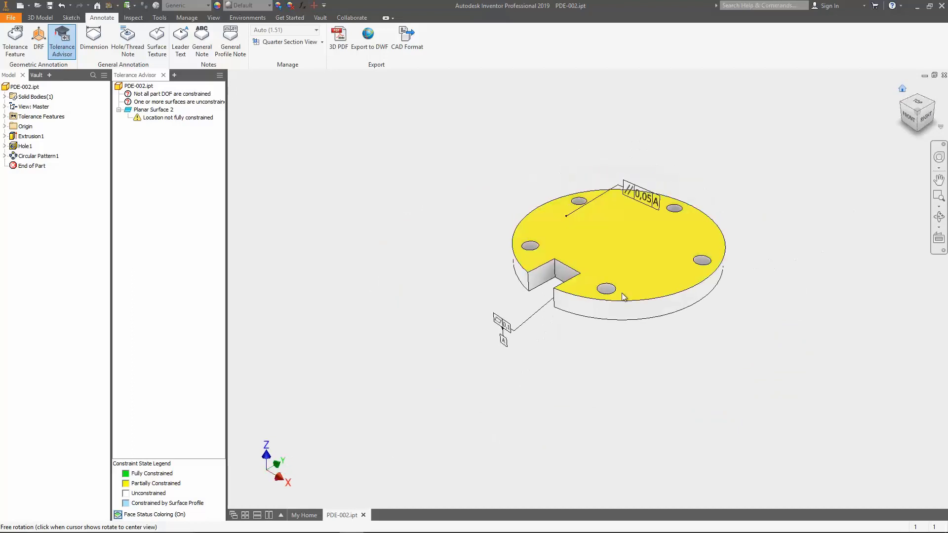
{"action": "scroll", "coordinate": [614, 300], "scroll_direction": "up", "scroll_amount": 3}
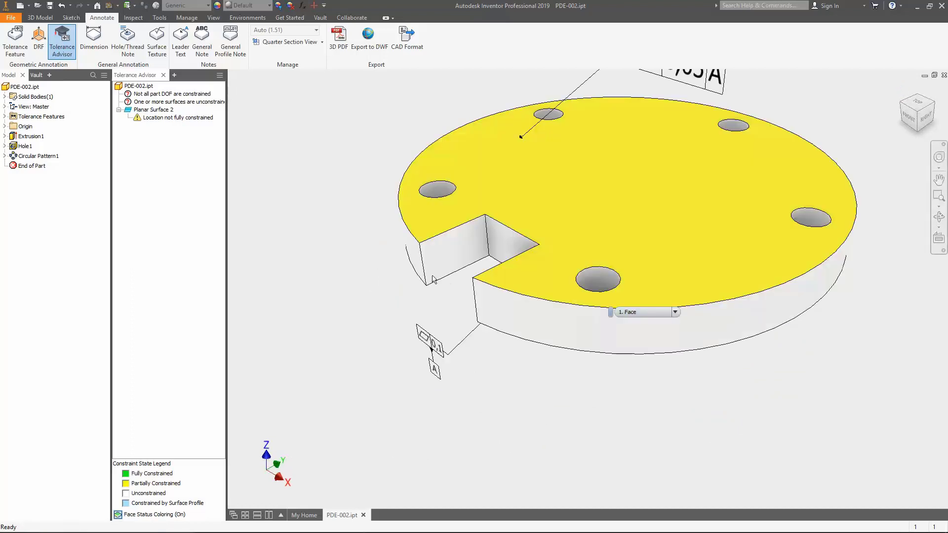
{"action": "scroll", "coordinate": [433, 279], "scroll_direction": "up", "scroll_amount": 3}
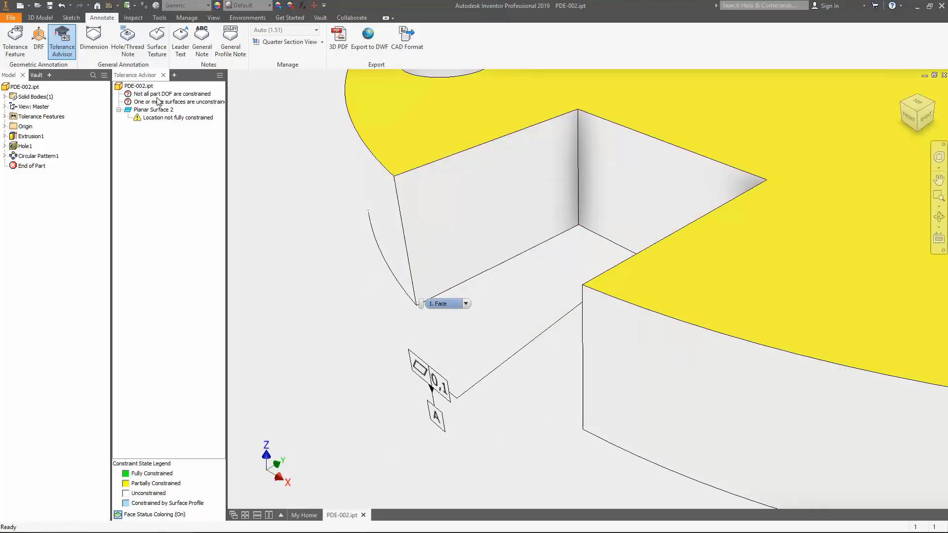
{"action": "key", "text": "Return"}
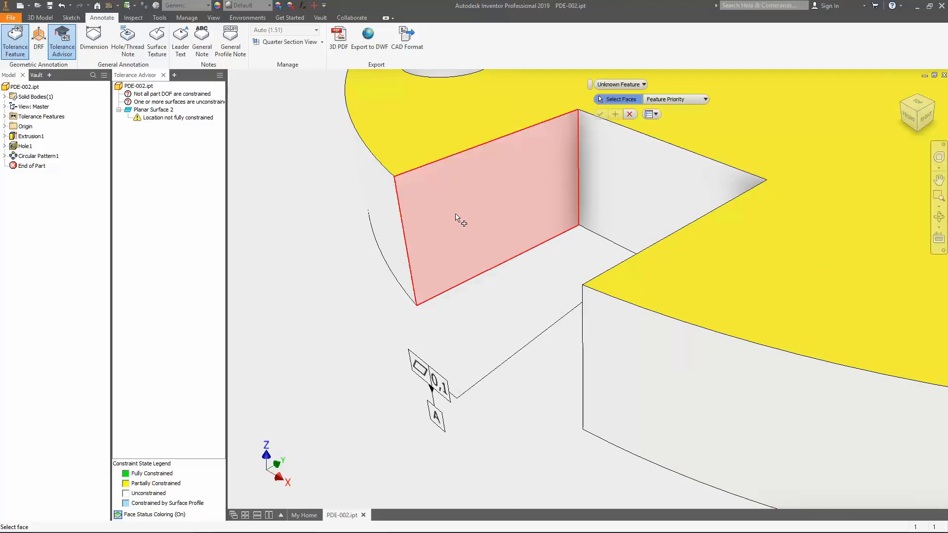
- Give both notch side faces a 0,05 perpendicularity tolerance on a vertical annotation plane
{"action": "left_click", "coordinate": [458, 219]}
{"action": "left_click", "coordinate": [631, 295]}
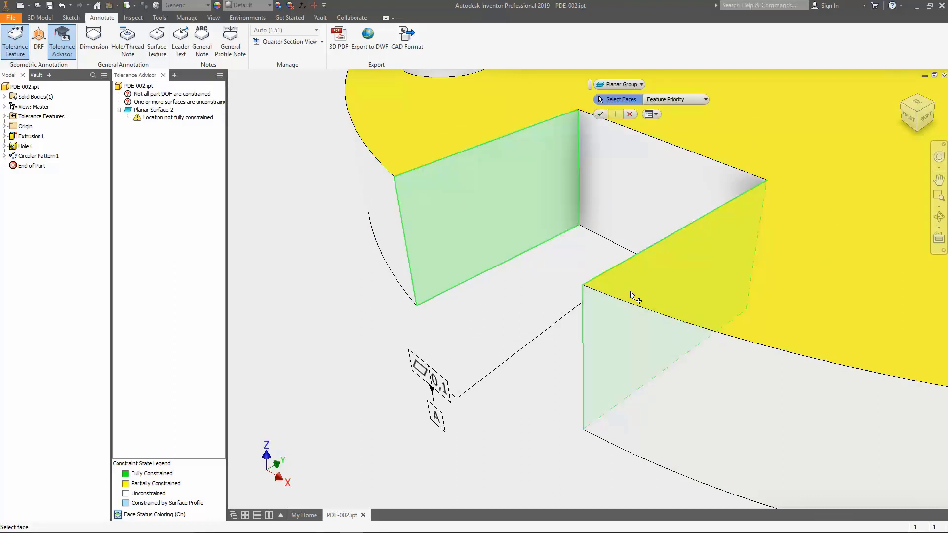
{"action": "left_click", "coordinate": [600, 114]}
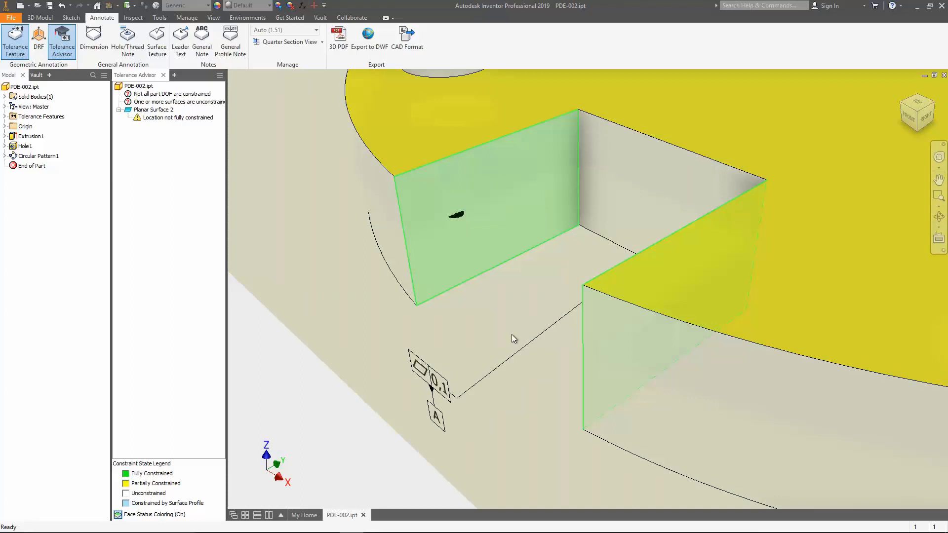
{"action": "key", "text": "F6"}
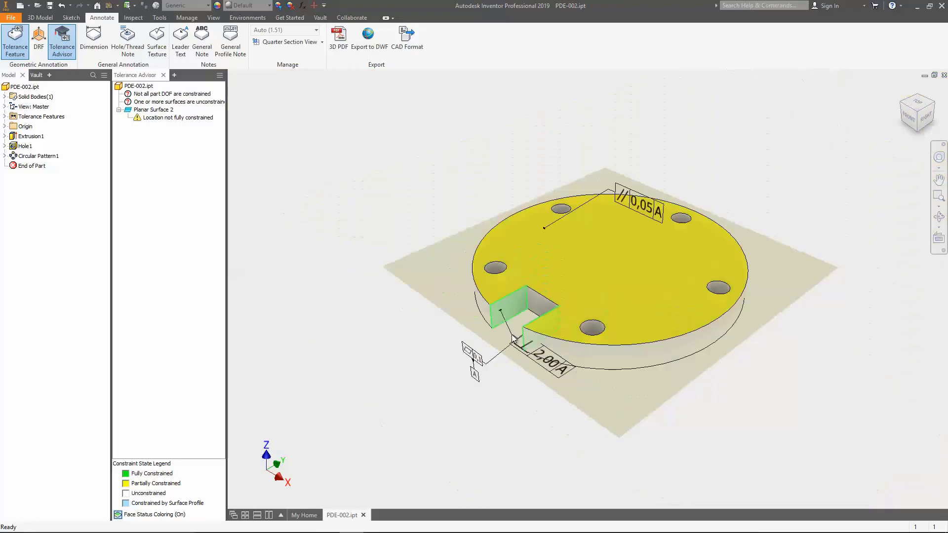
{"action": "right_click", "coordinate": [513, 336]}
{"action": "left_click", "coordinate": [513, 388]}
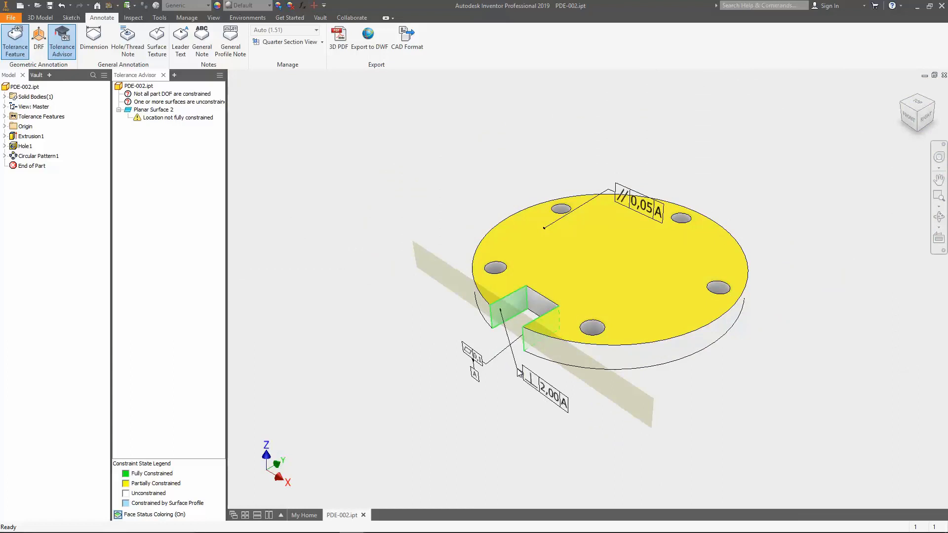
{"action": "left_click", "coordinate": [519, 373]}
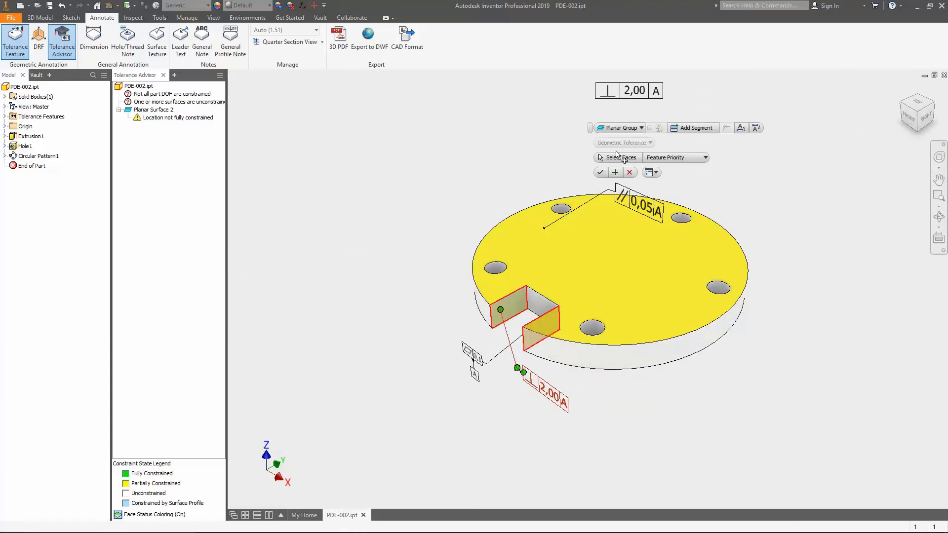
{"action": "type", "text": "0,05"}
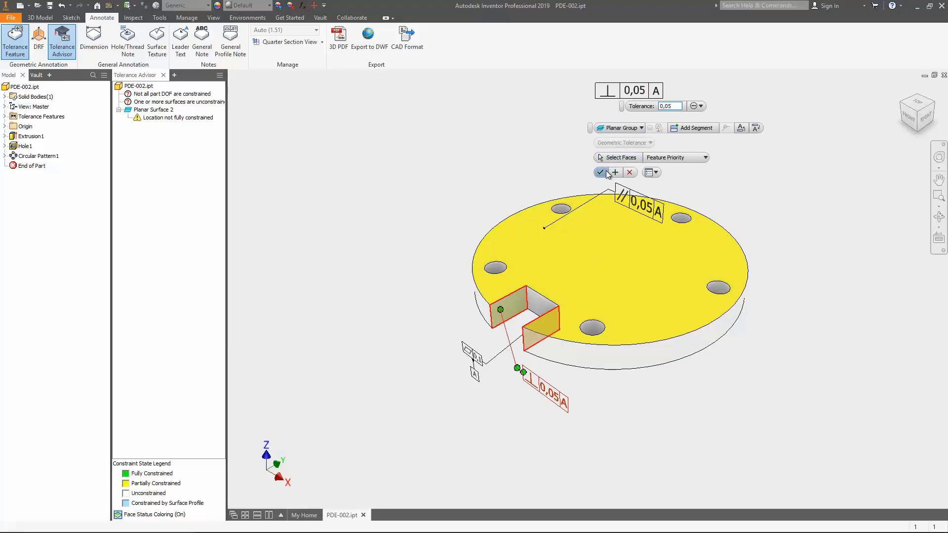
{"action": "left_click", "coordinate": [600, 173]}
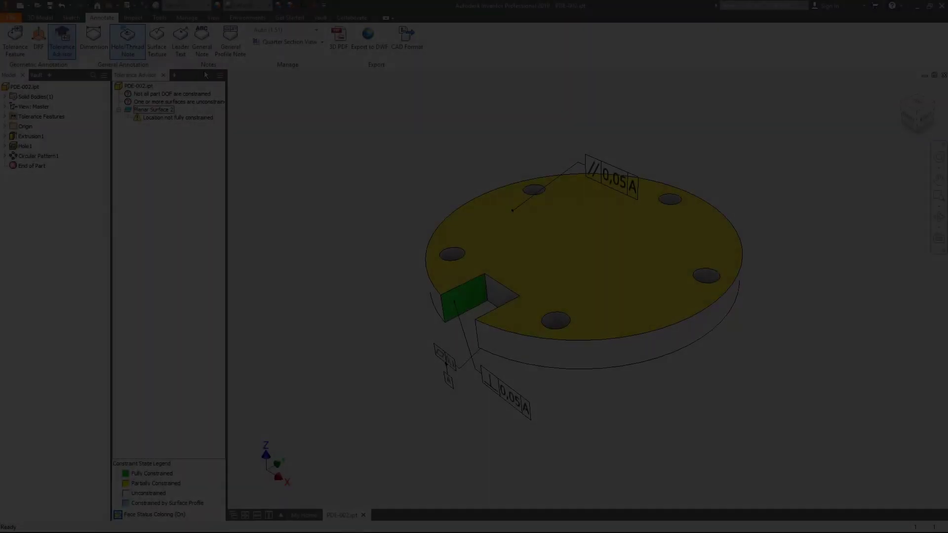
- Attach a 5xØ12,00 THRU hole note to one through hole, placed behind the disc
{"action": "key", "text": "d"}
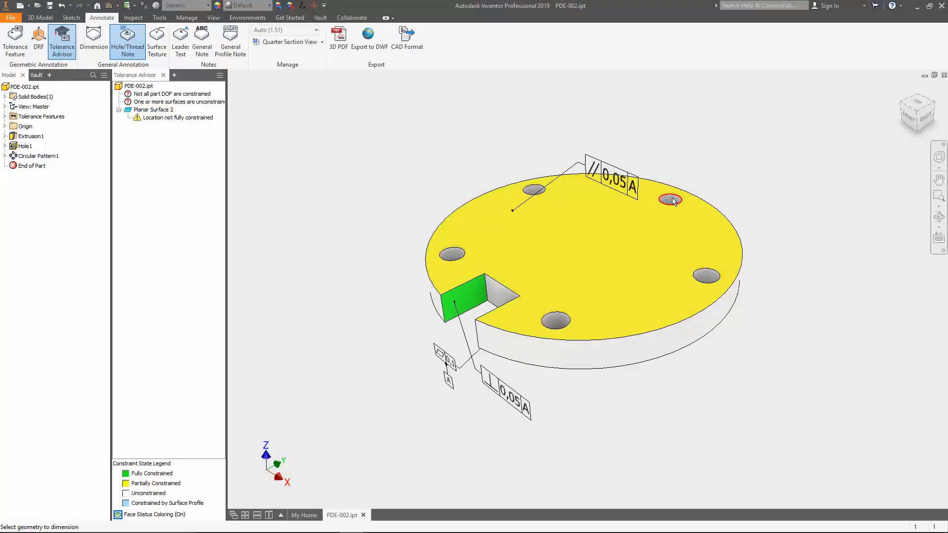
{"action": "left_click", "coordinate": [673, 200]}
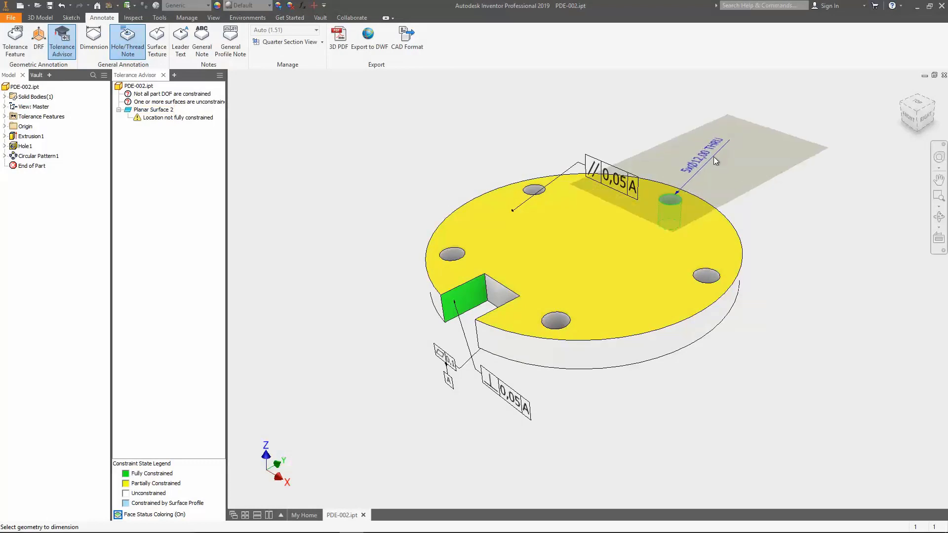
{"action": "left_click", "coordinate": [713, 156]}
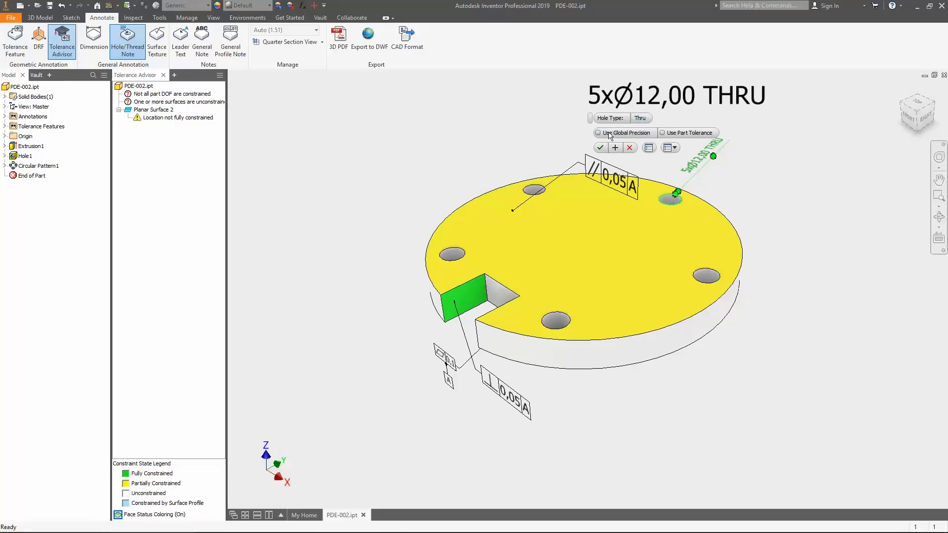
{"action": "left_click", "coordinate": [601, 147]}
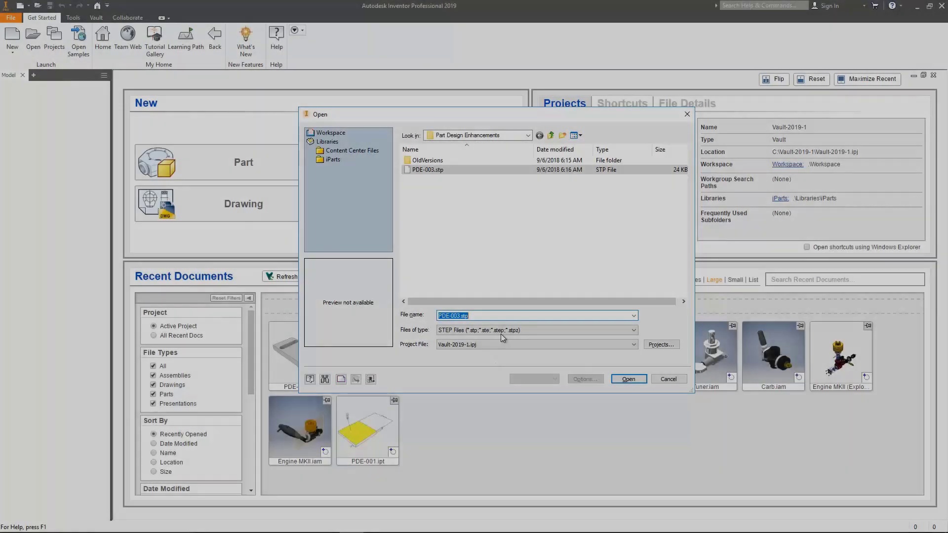
- Import the STEP file PDE-003.stp with the default import settings
{"action": "left_click", "coordinate": [501, 330]}
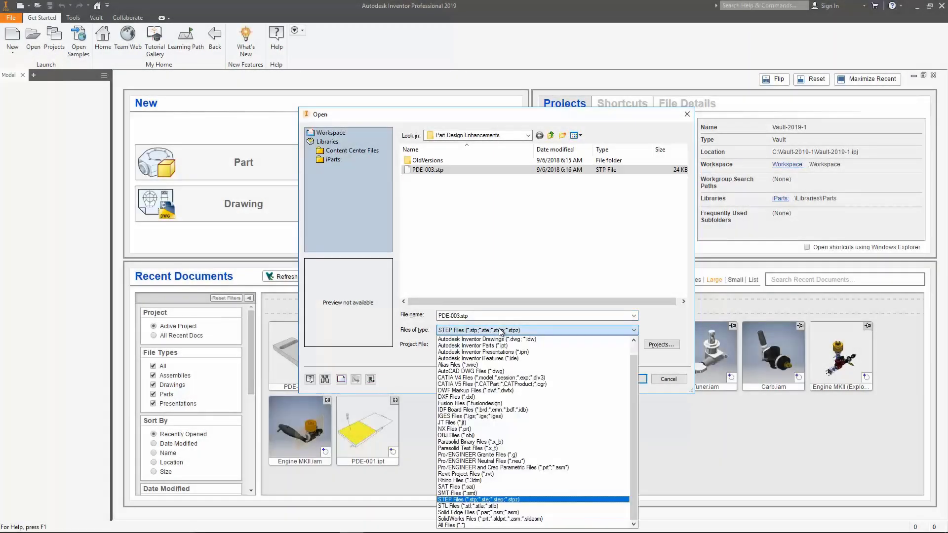
{"action": "left_click", "coordinate": [494, 499]}
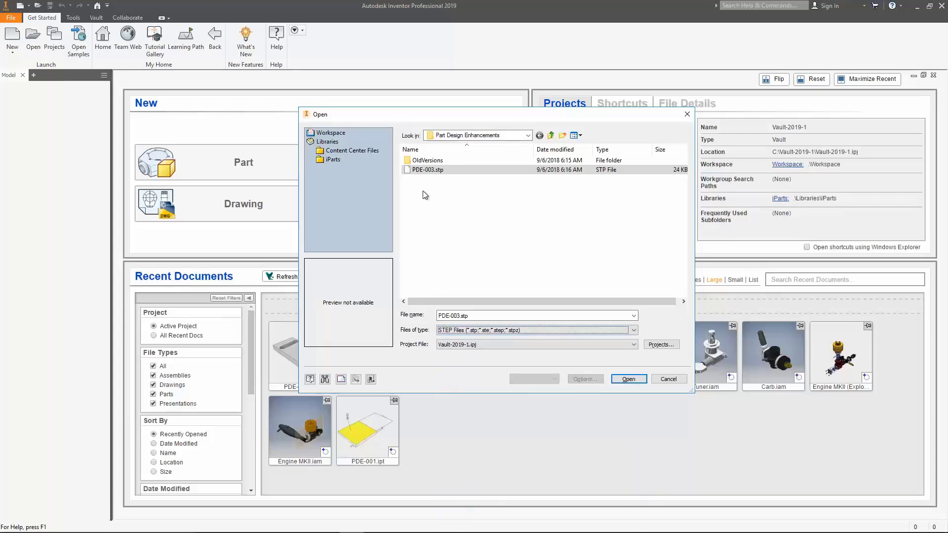
{"action": "left_click", "coordinate": [420, 170]}
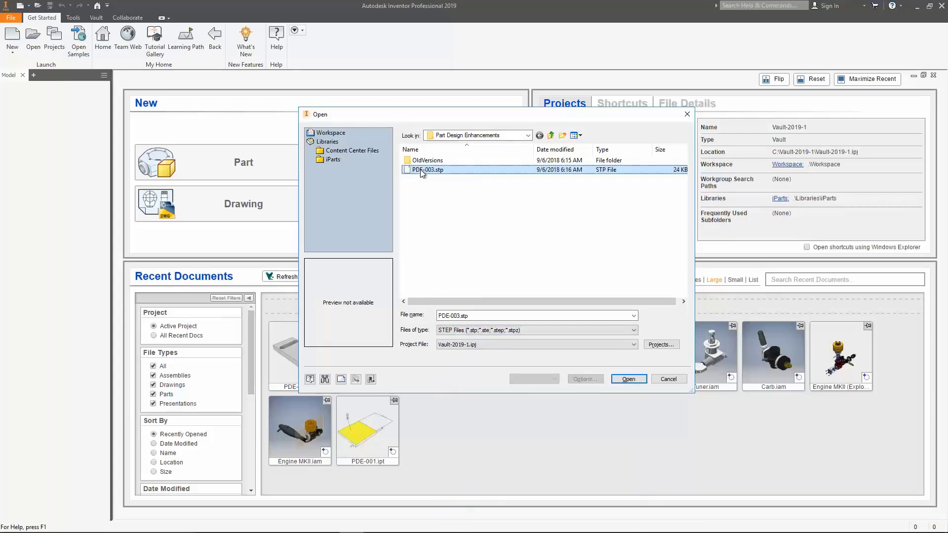
{"action": "left_click", "coordinate": [629, 379]}
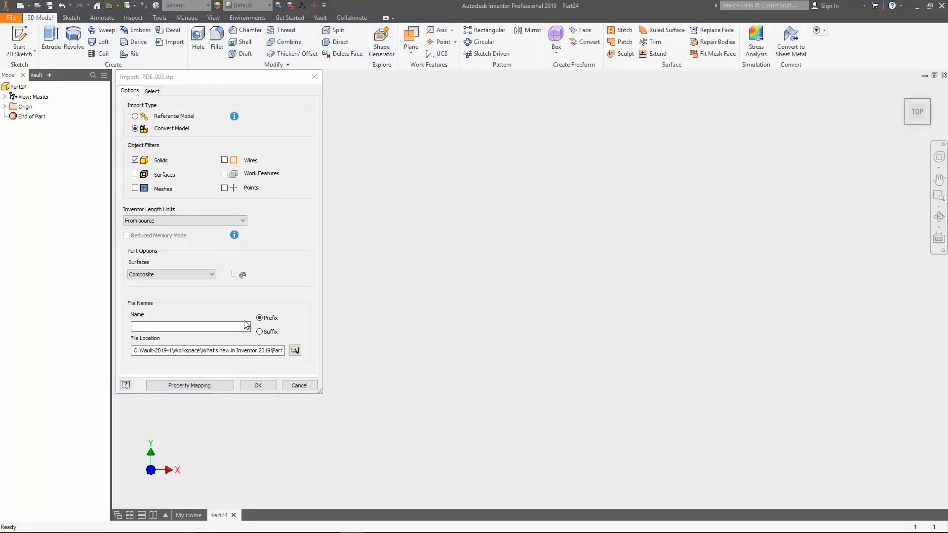
{"action": "left_click", "coordinate": [256, 385]}
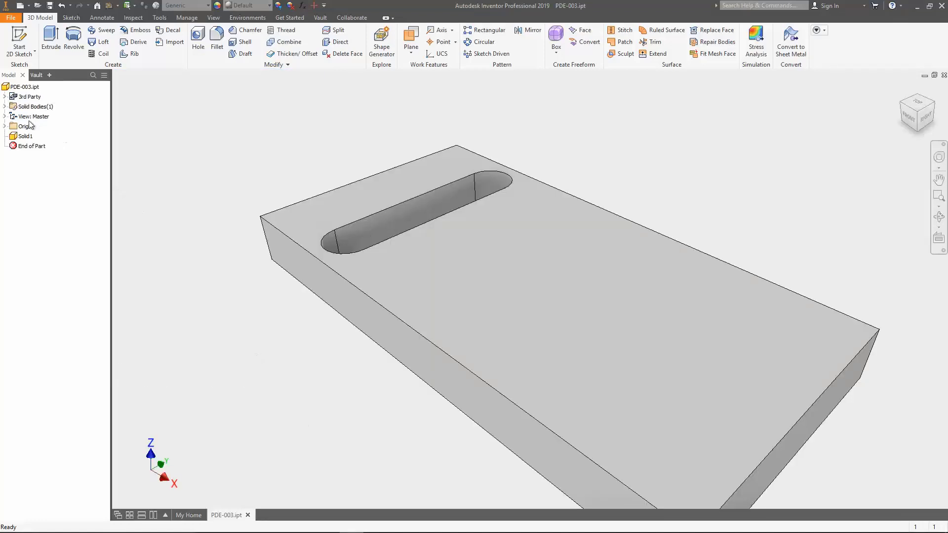
- Move the slot's rounded end face -8.500 mm with Automatic Blending, extending it through the block's edge
{"action": "left_click", "coordinate": [25, 136]}
{"action": "left_click", "coordinate": [233, 155]}
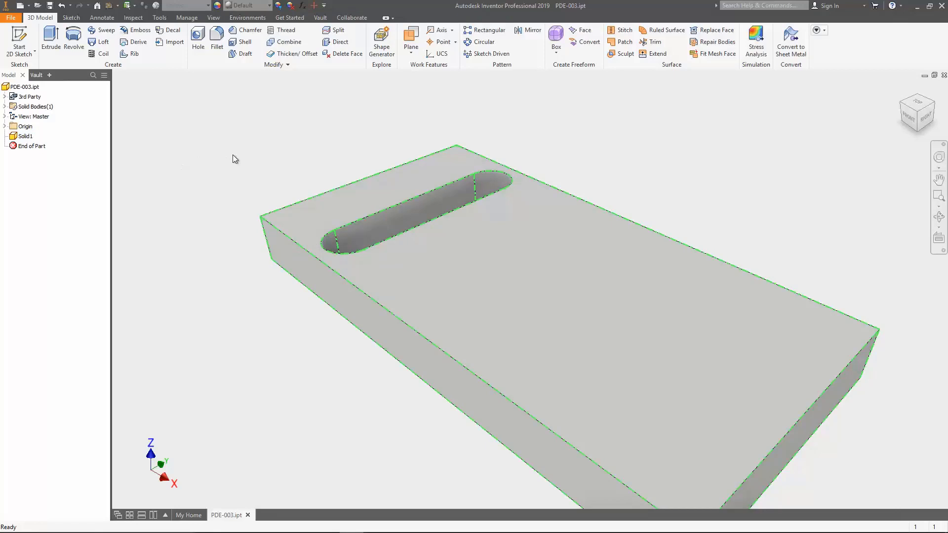
{"action": "left_click", "coordinate": [340, 41]}
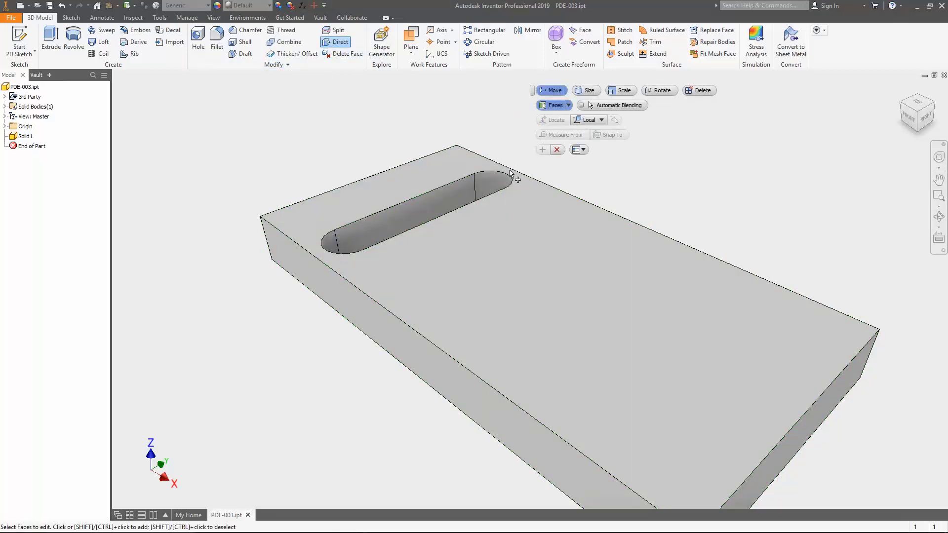
{"action": "left_click", "coordinate": [497, 181]}
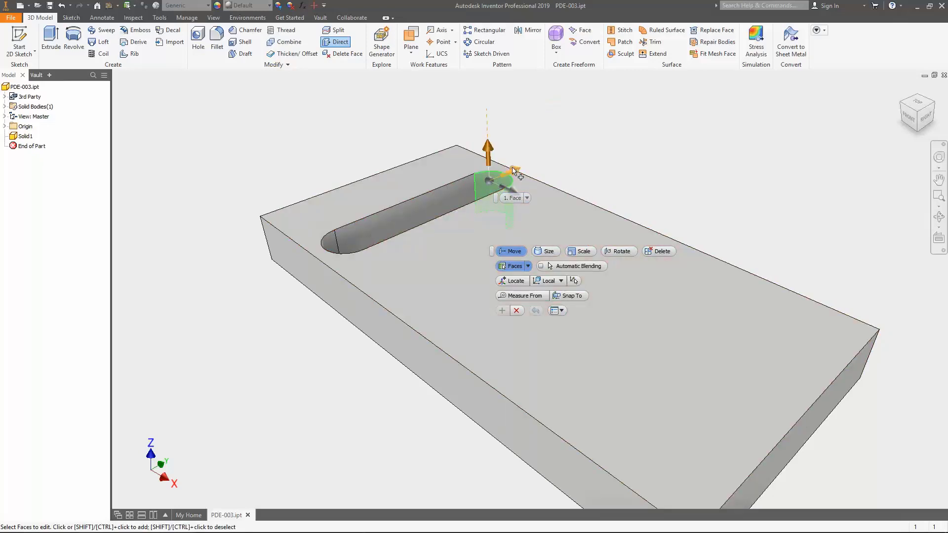
{"action": "left_click_drag", "start_coordinate": [515, 170], "coordinate": [494, 183]}
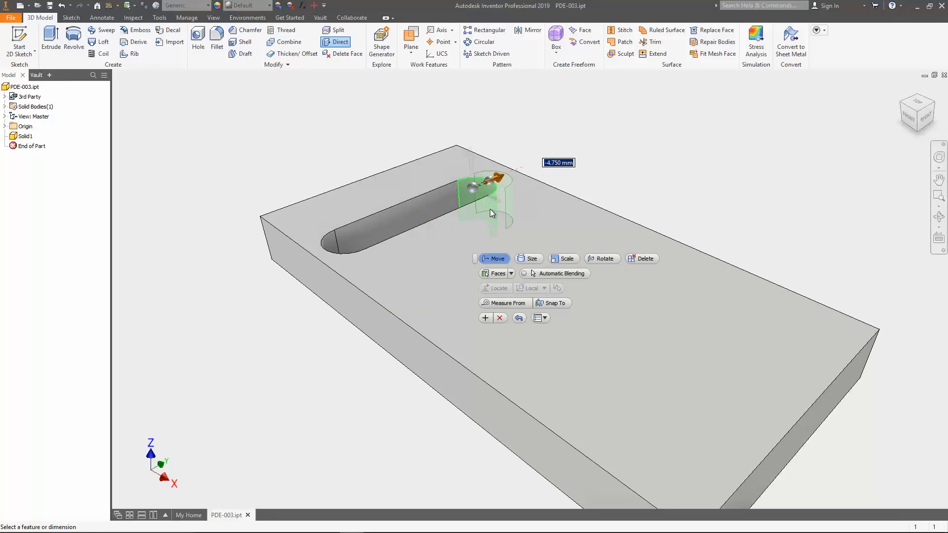
{"action": "left_click", "coordinate": [530, 272]}
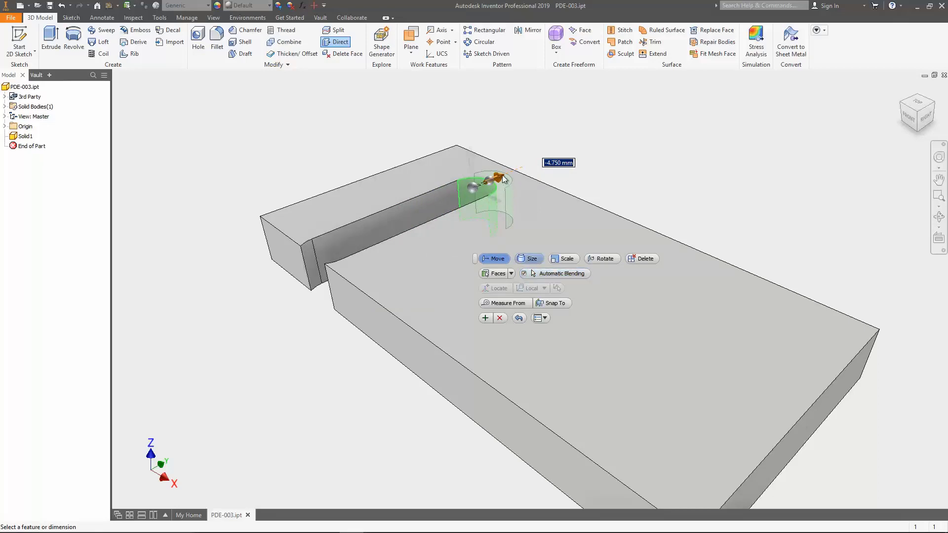
{"action": "left_click_drag", "start_coordinate": [498, 177], "coordinate": [471, 197]}
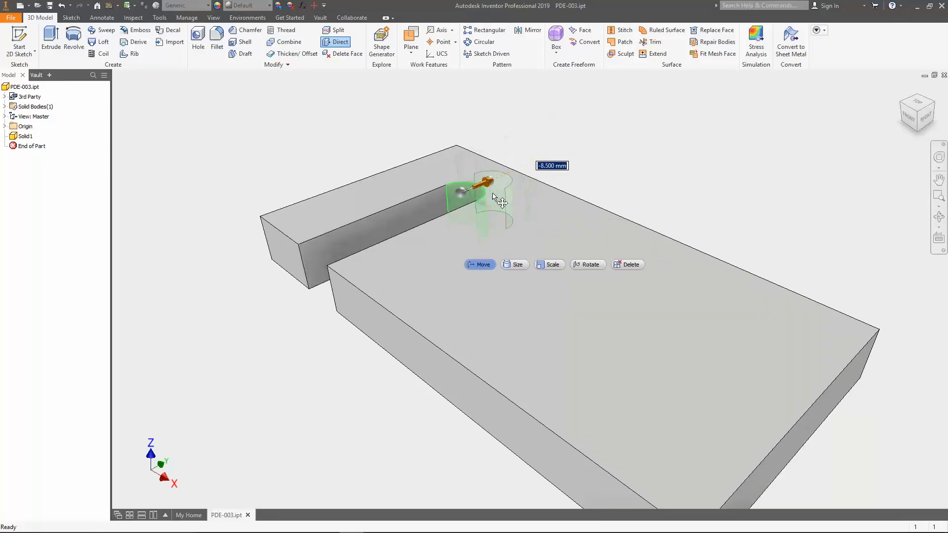